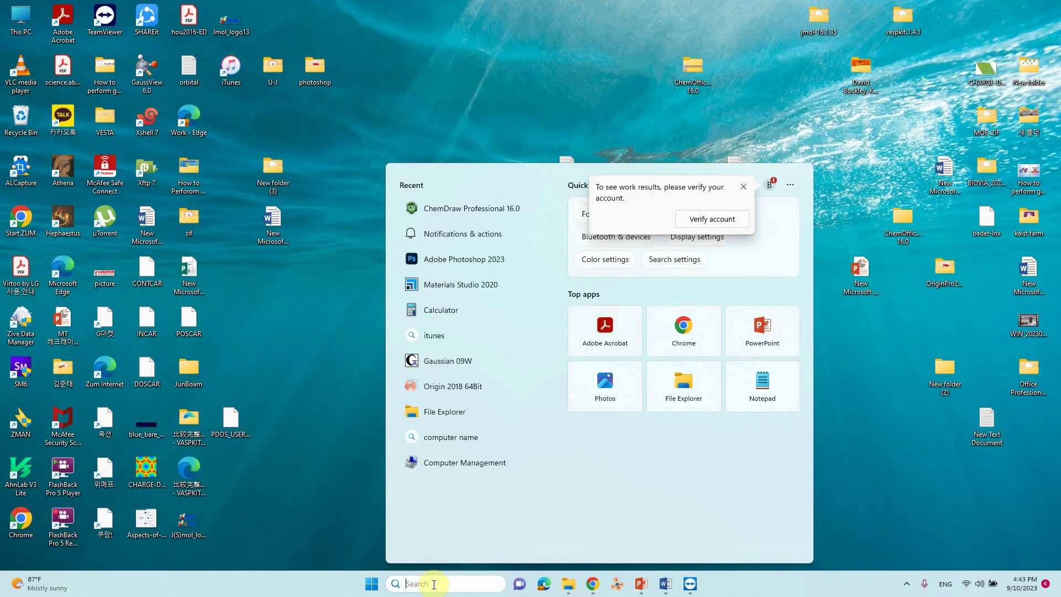
Launch ChemDraw Professional 16.0 by searching 'chem' from the Windows taskbar
type("chem")
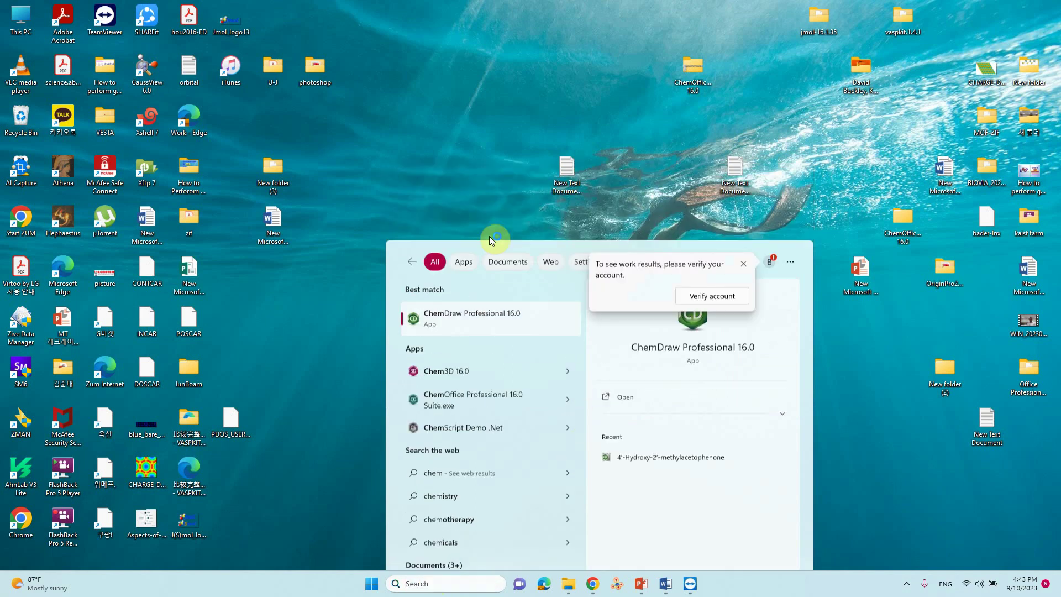
left_click(489, 236)
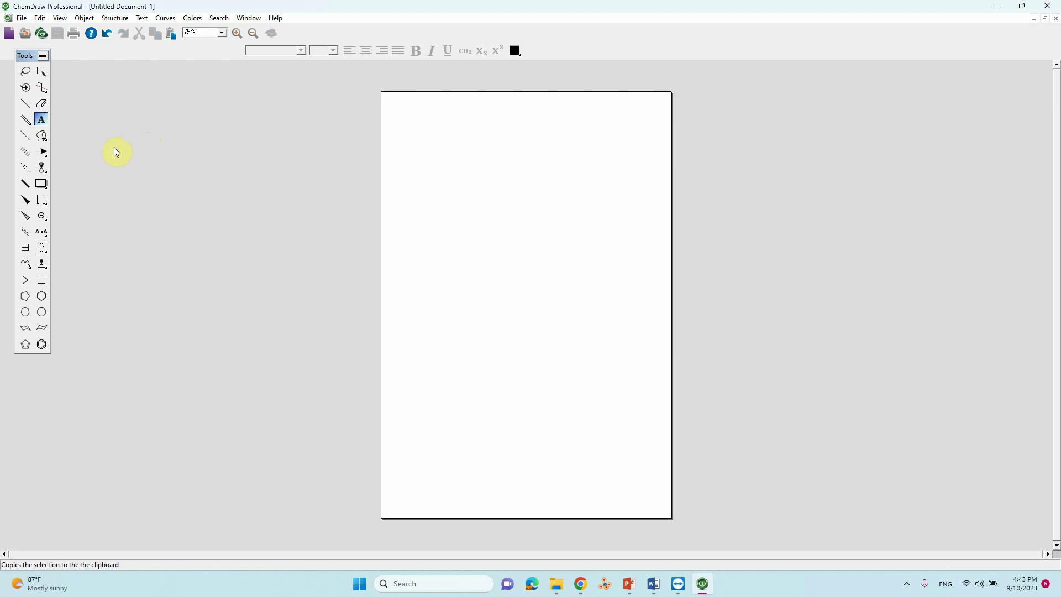
Generate a labelled benzene ring from the name 'Benzene' with Convert Name to Structure, then select it
left_click(113, 19)
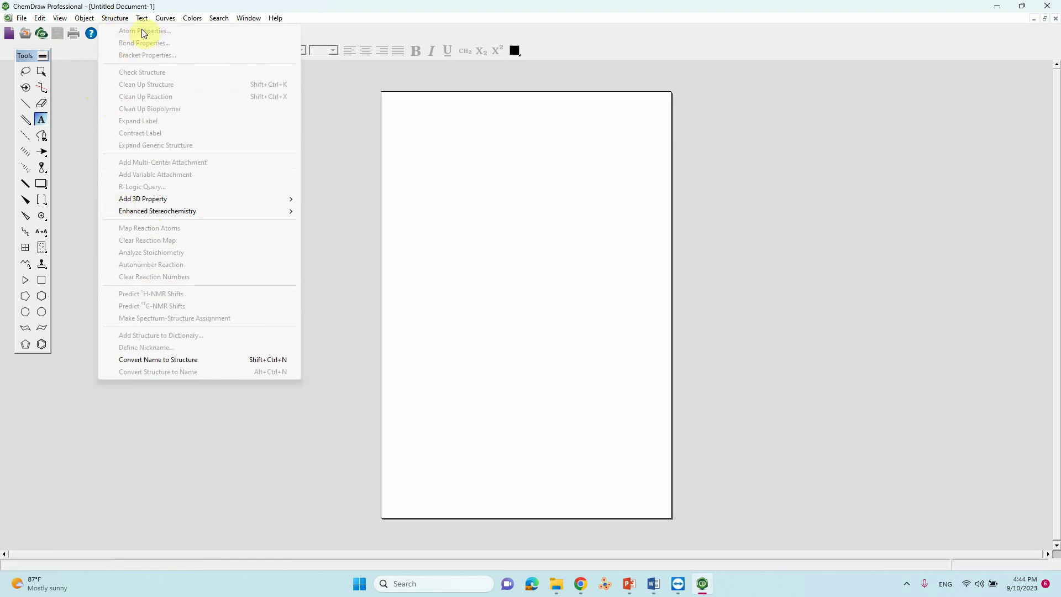
left_click(116, 20)
left_click(121, 21)
left_click(150, 365)
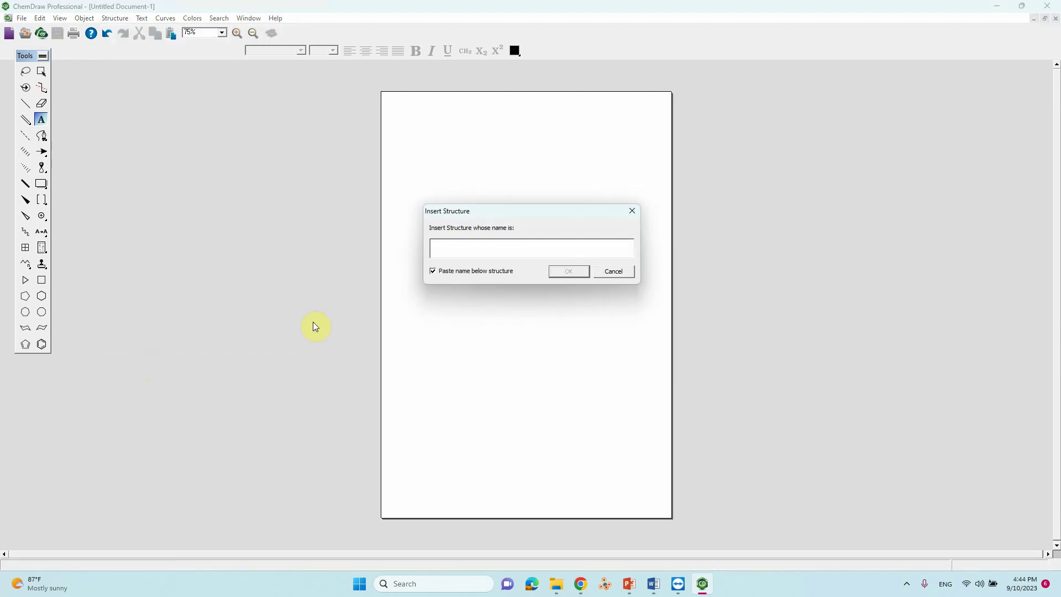
left_click(464, 243)
type("Benzene")
left_click(567, 272)
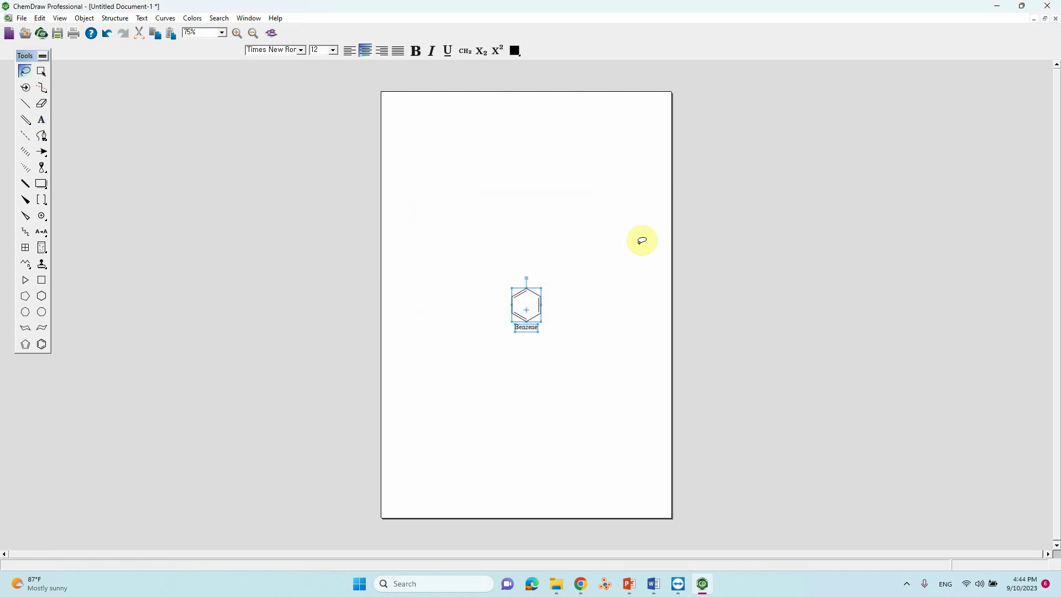
mouse_move(614, 376)
left_mouse_down()
mouse_move(486, 228)
mouse_move(507, 386)
left_mouse_up()
Delete the benzene, then generate a labelled imidazole ring by name and delete it too
key("Delete")
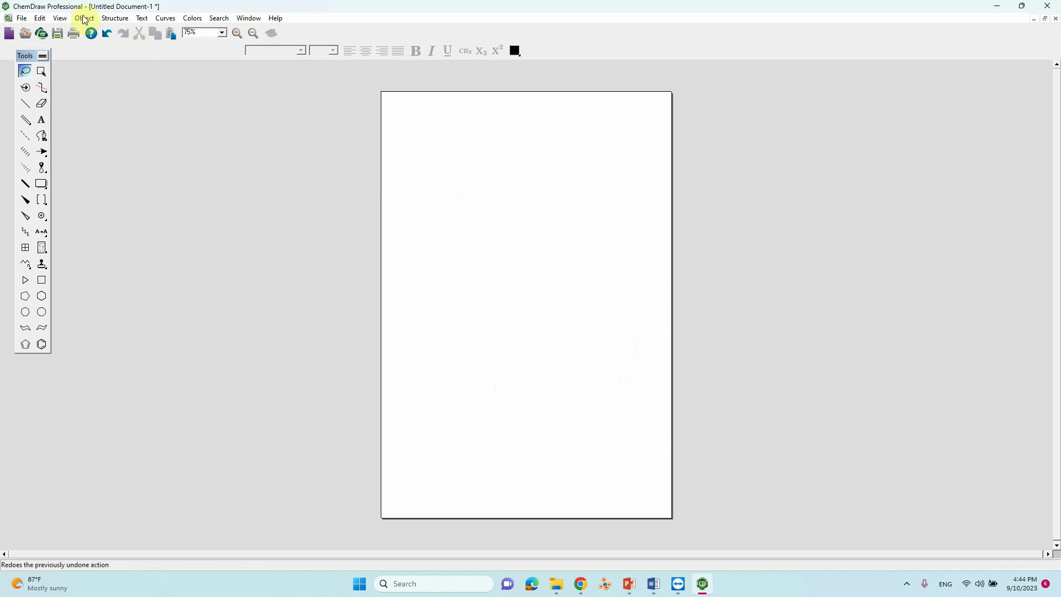
left_click(115, 18)
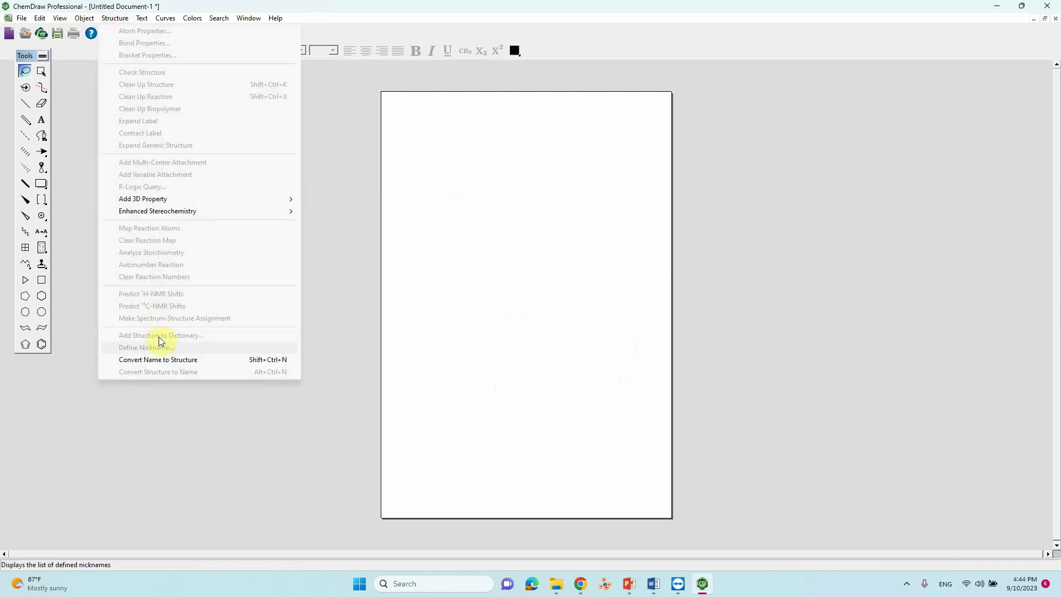
left_click(156, 360)
left_click(433, 271)
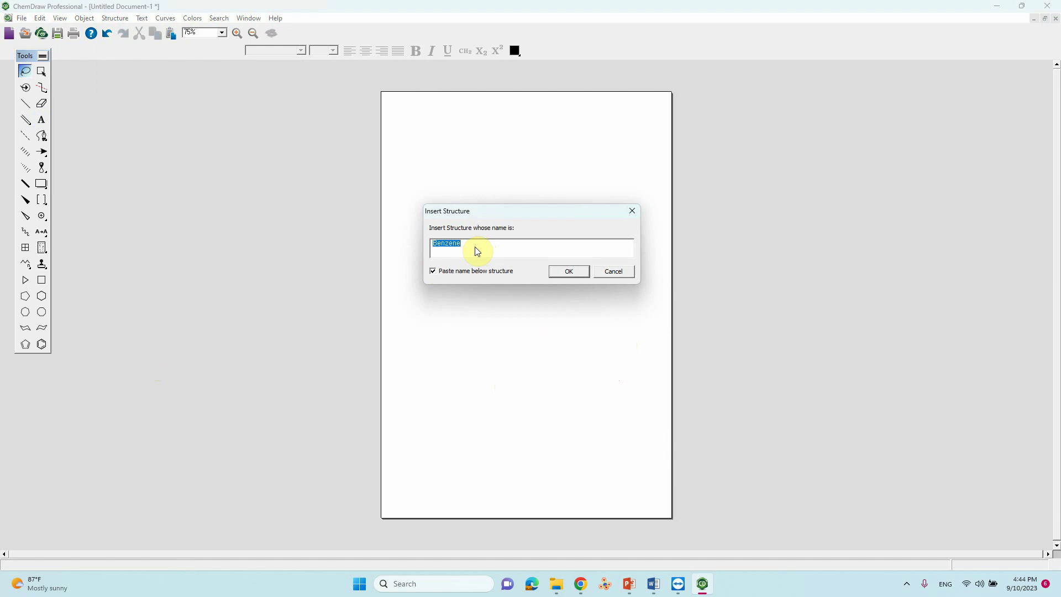
key("BackSpace")
type("Imidazole")
key("Return")
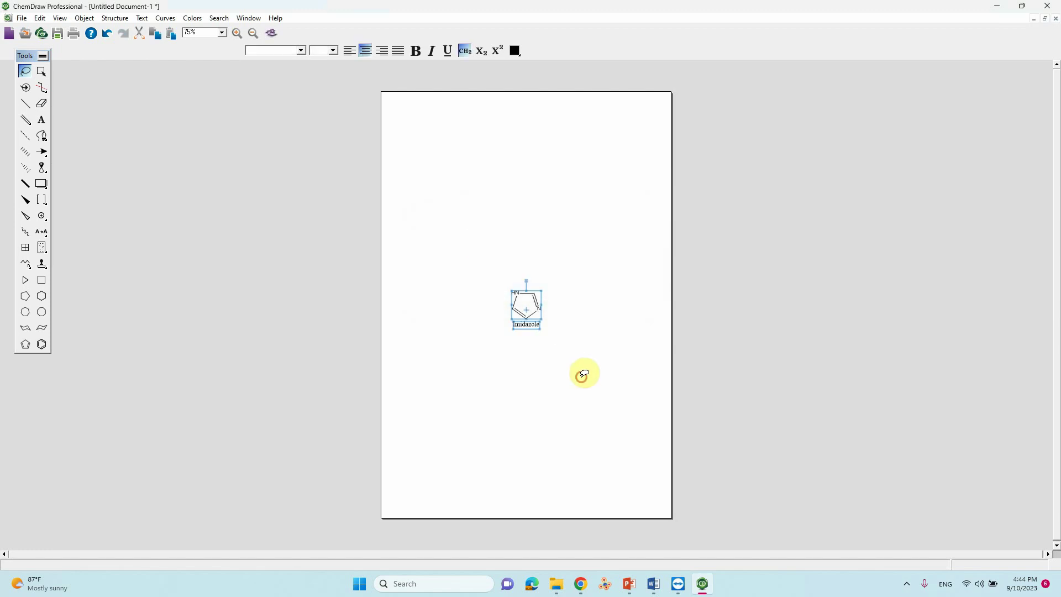
mouse_move(588, 368)
left_mouse_down()
mouse_move(582, 392)
mouse_move(583, 254)
mouse_move(466, 253)
mouse_move(486, 343)
left_mouse_up()
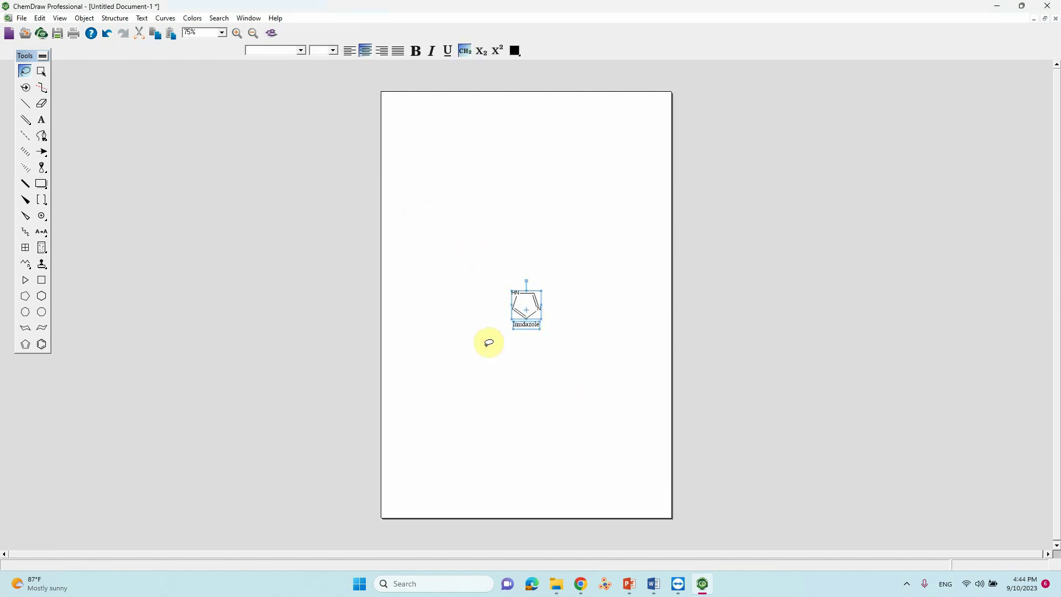
key("Delete")
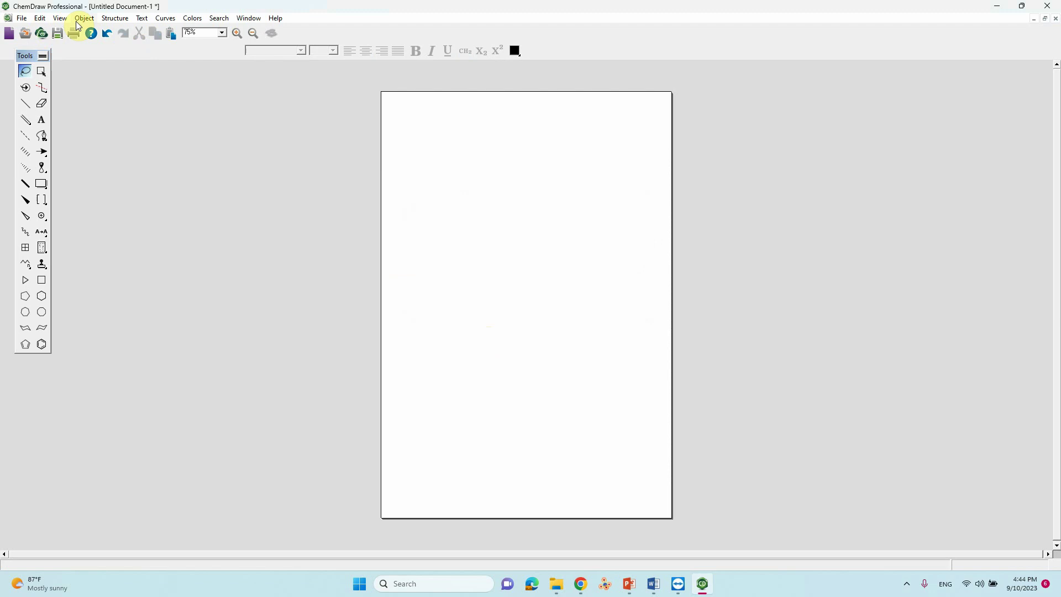
Generate a pyridine structure from the name 'Pyridine'
left_click(117, 22)
left_click(182, 356)
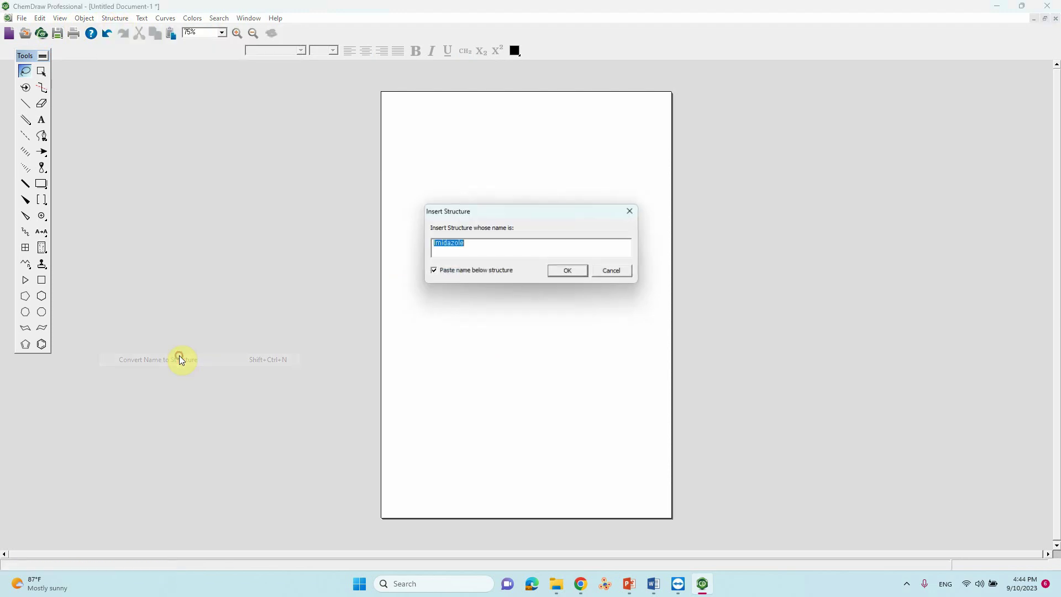
type("P")
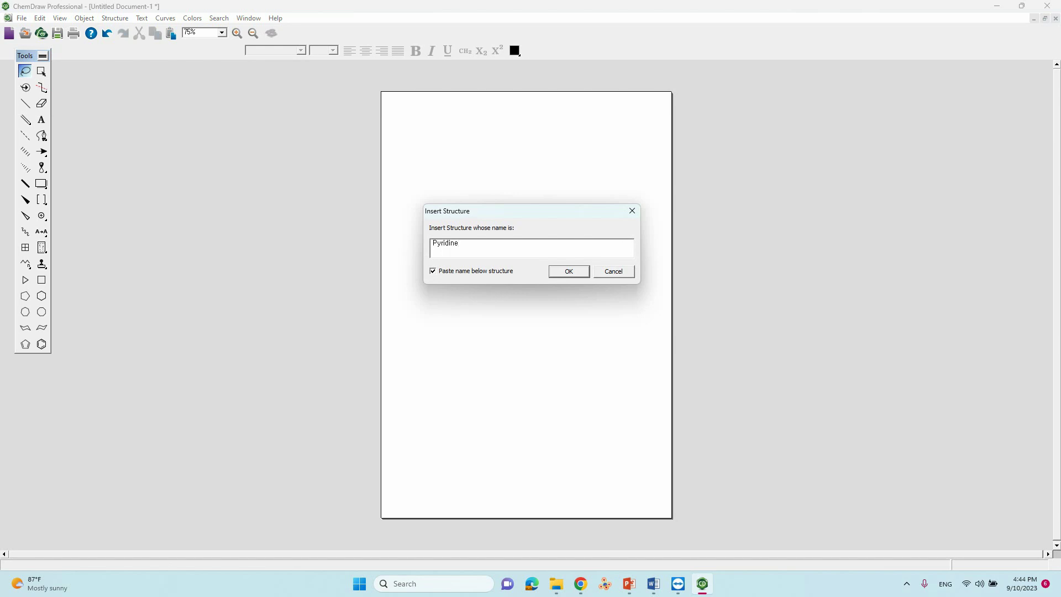
type("yridine")
key("Return")
Delete the pyridine and its label, then reopen the name-to-structure dialog with an empty name field
left_click(554, 336)
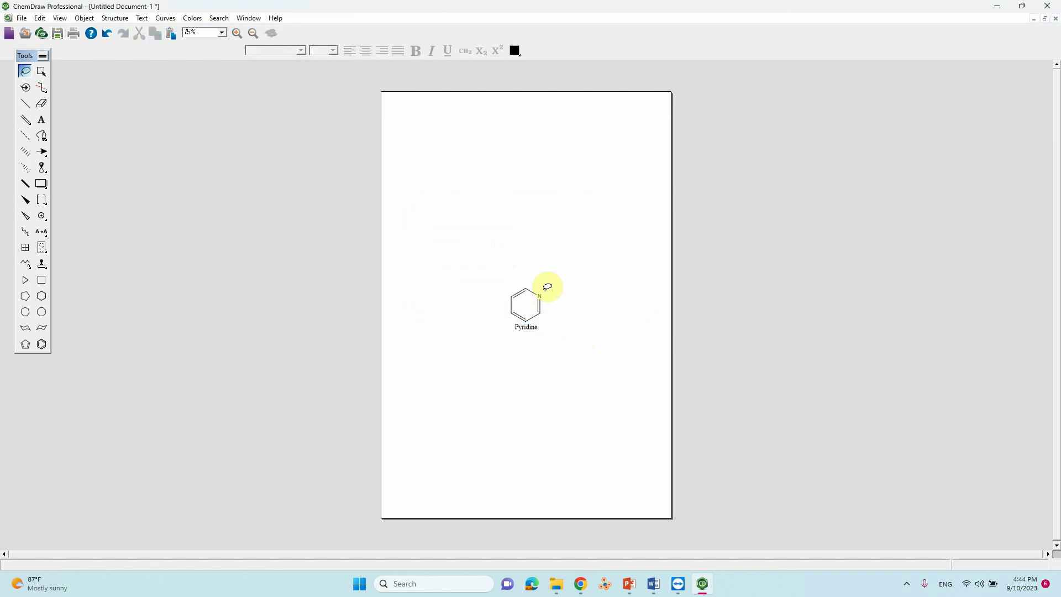
mouse_move(588, 347)
left_mouse_down()
mouse_move(574, 380)
mouse_move(471, 317)
mouse_move(505, 379)
left_mouse_up()
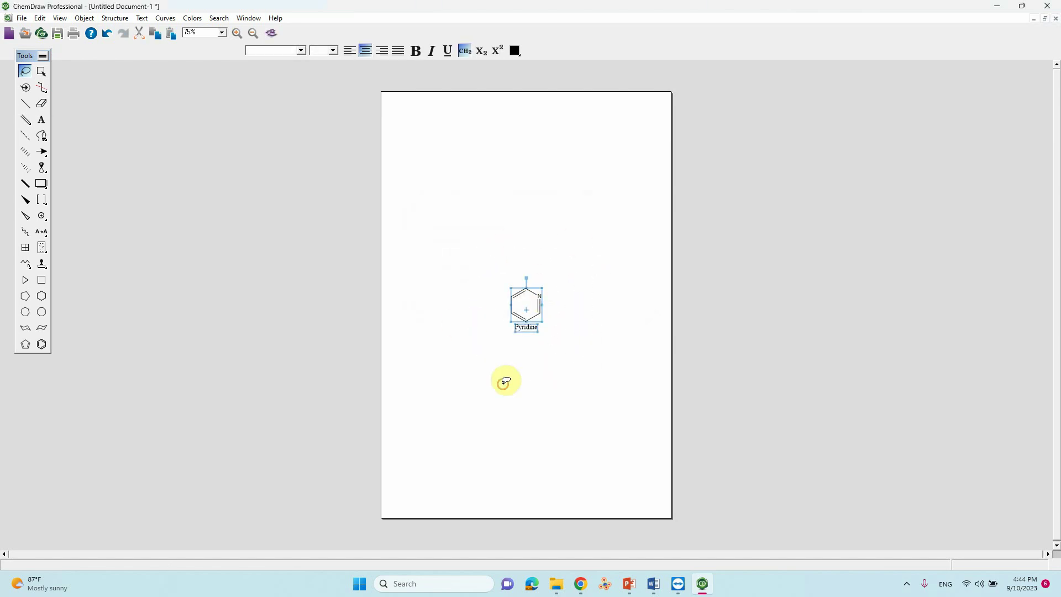
key("Delete")
left_click(115, 18)
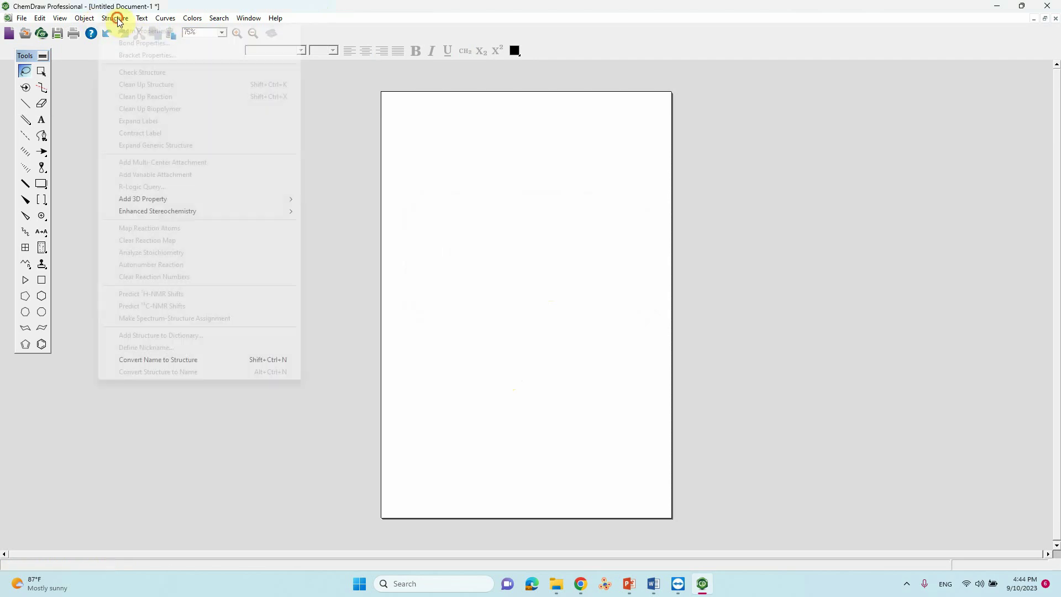
left_click(176, 360)
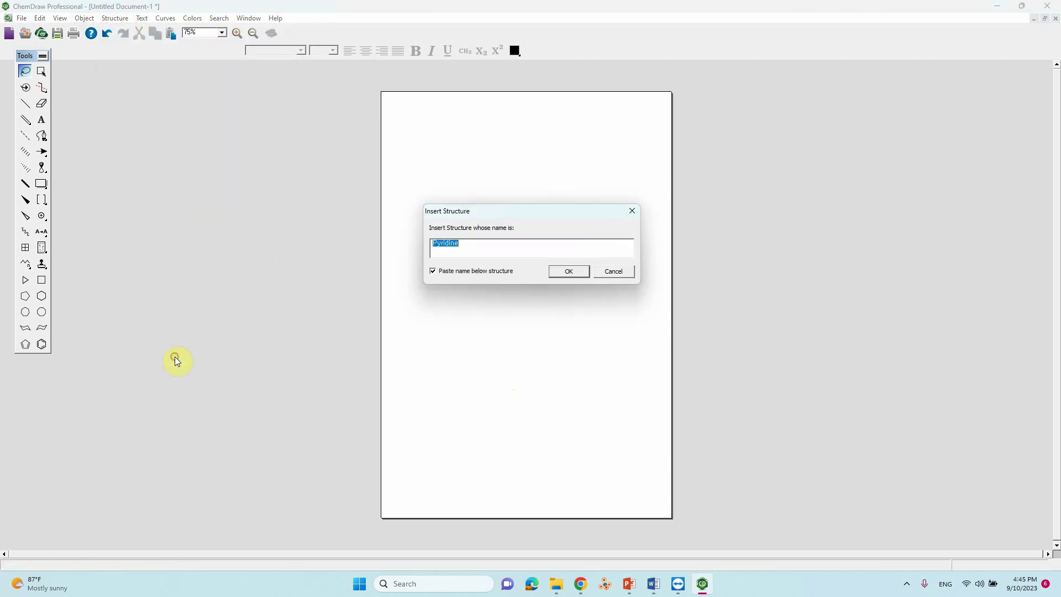
key("BackSpace")
Select the Penicillin title on the Wikipedia article, then hide Chrome to return to ChemDraw
left_click(580, 583)
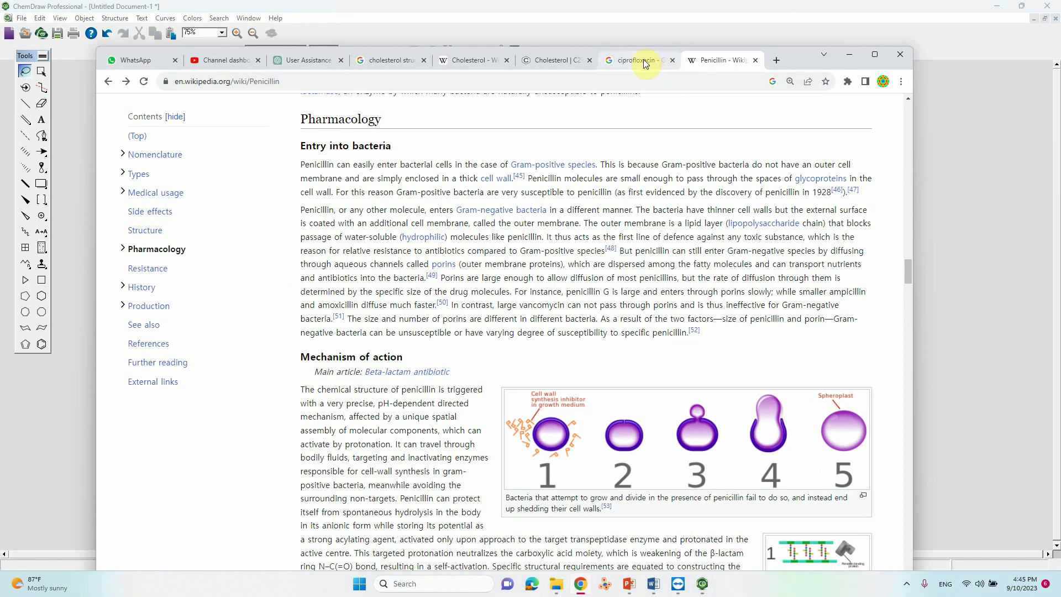
scroll(315, 155, "up", 15)
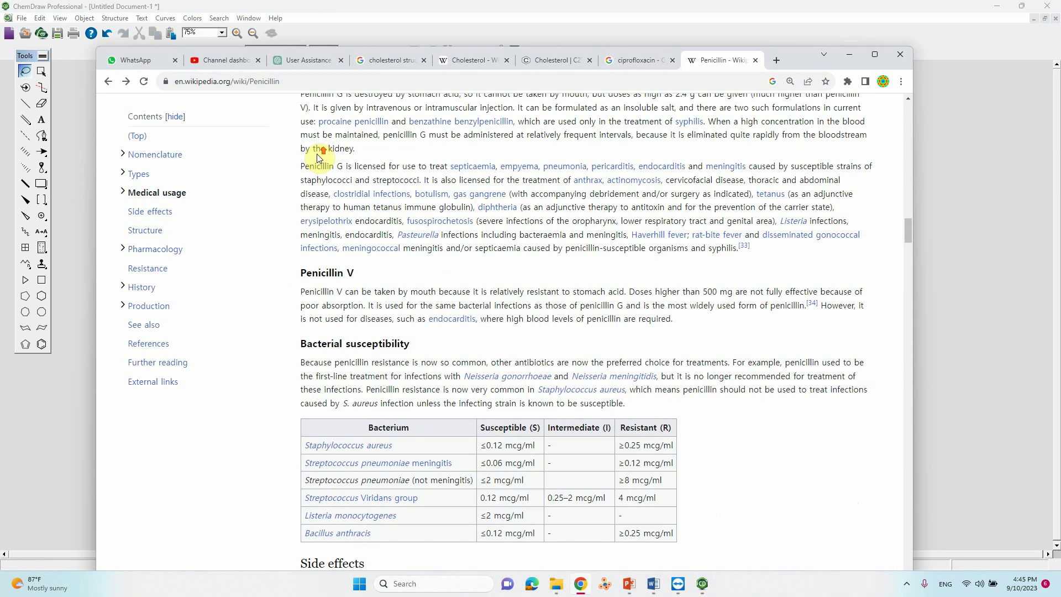
scroll(319, 158, "up", 15)
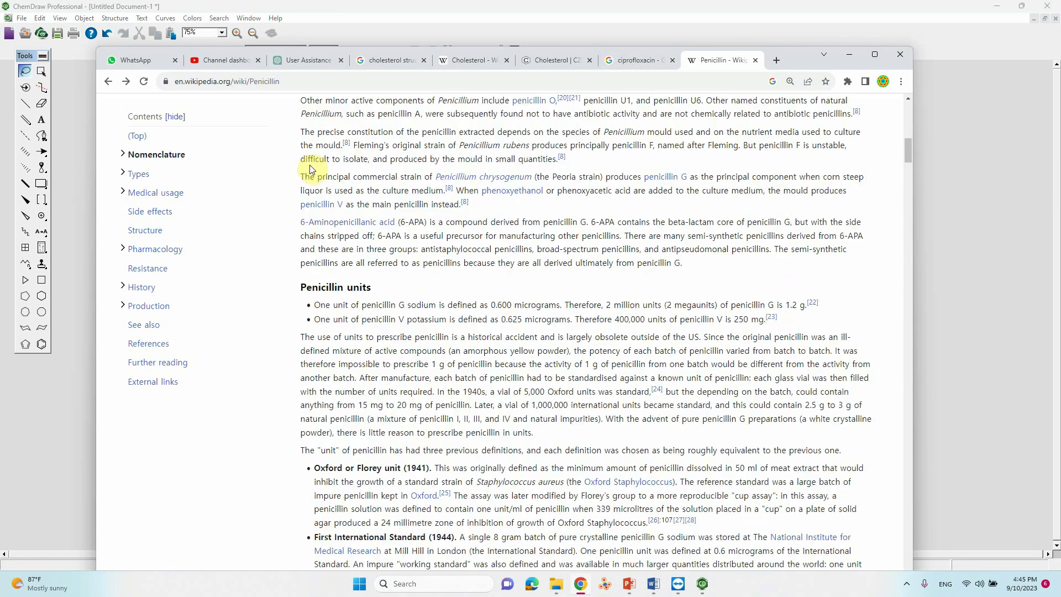
scroll(310, 169, "up", 10)
left_click_drag(301, 166, 372, 173)
key("ctrl+c")
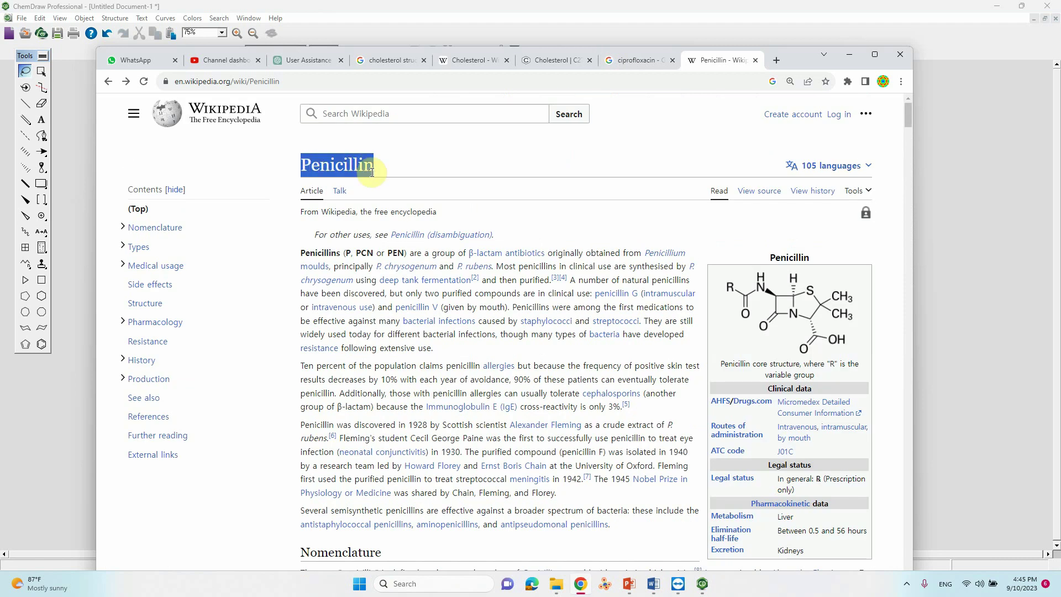
left_click(849, 55)
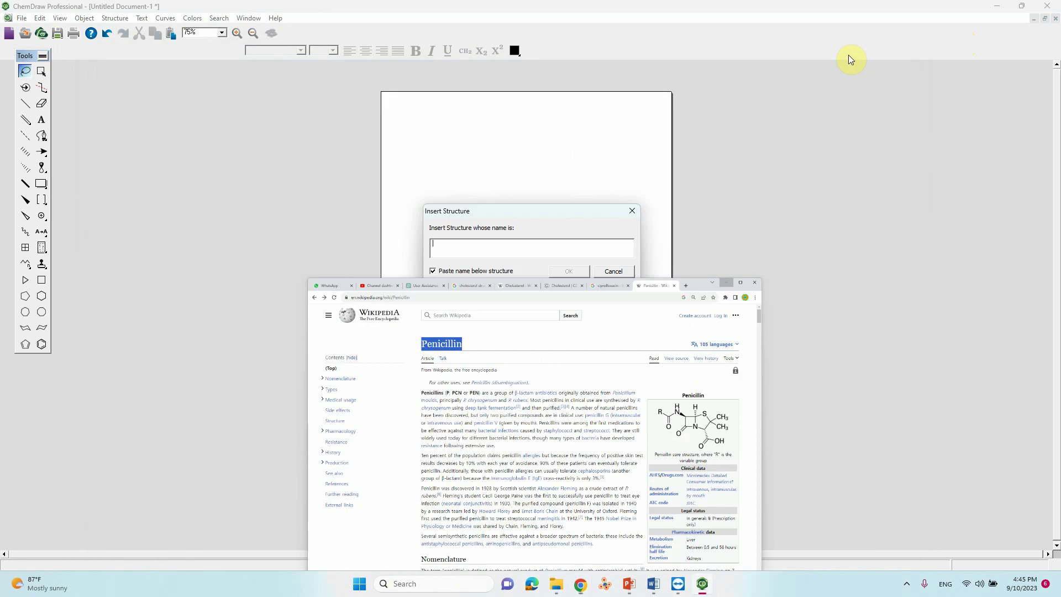
Insert the penicillin structure from the pasted name 'Penicillin'
left_click(518, 242)
key("ctrl+v")
left_click(569, 271)
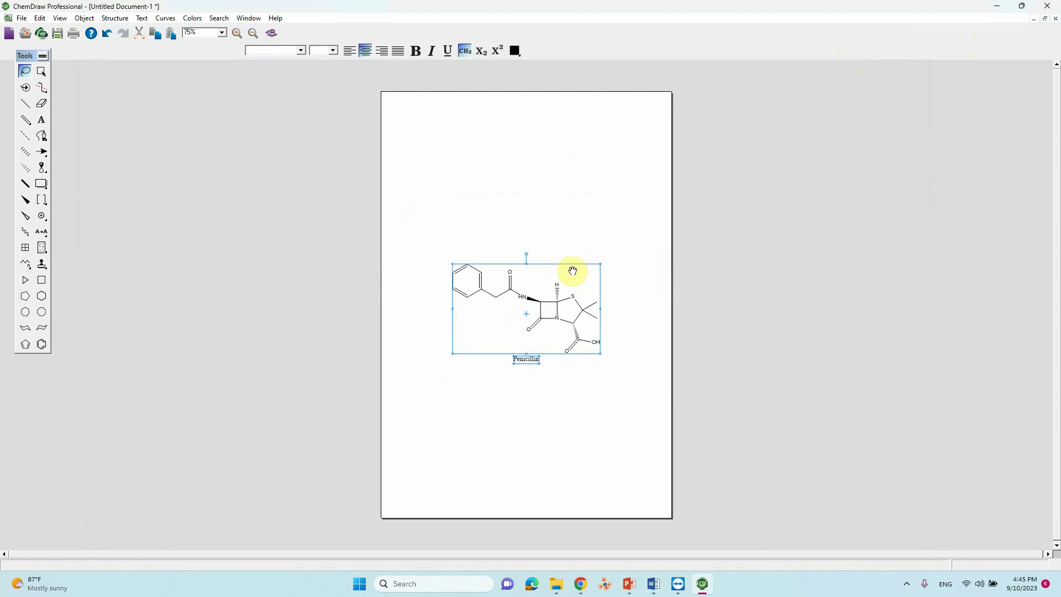
Move the penicillin structure toward the top of the page and its caption lower
left_click(535, 370)
mouse_move(578, 390)
left_mouse_down()
mouse_move(596, 374)
mouse_move(506, 226)
mouse_move(654, 388)
mouse_move(640, 303)
mouse_move(470, 397)
left_mouse_up()
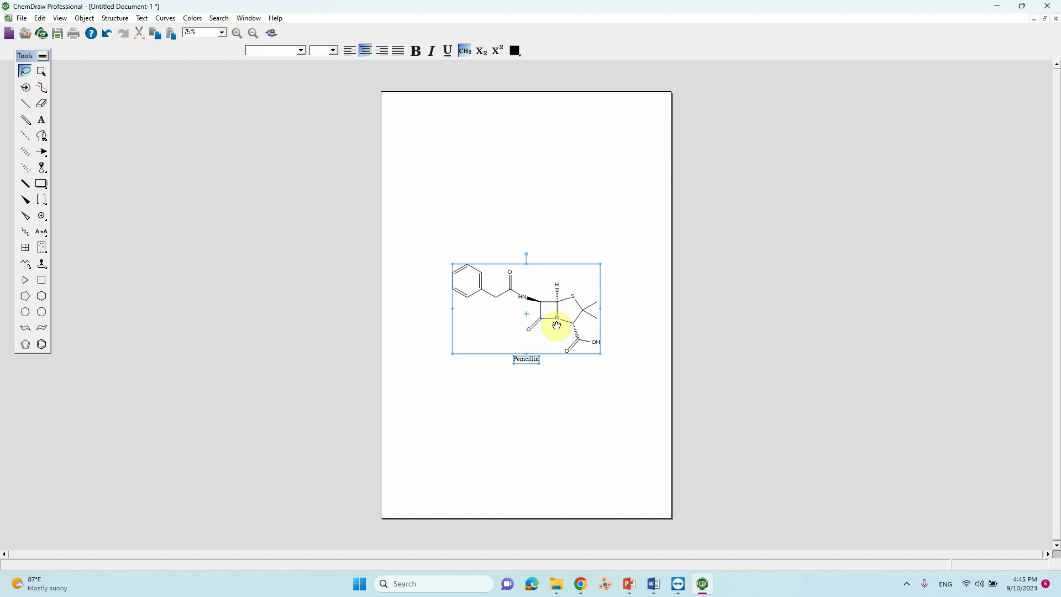
left_click_drag(556, 326, 557, 223)
left_click(557, 292)
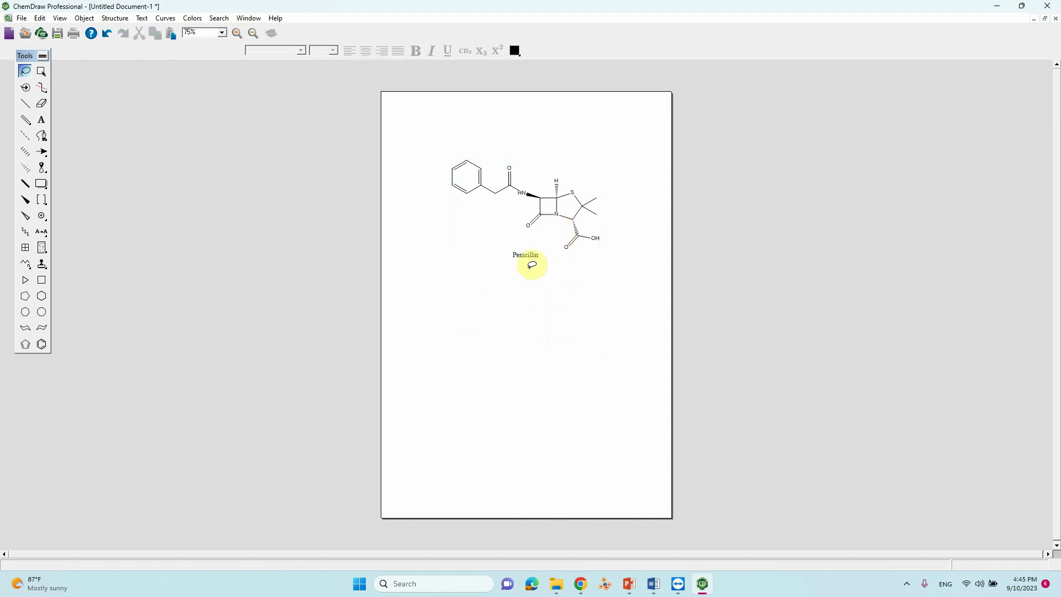
left_click(530, 256)
left_click_drag(531, 256, 519, 348)
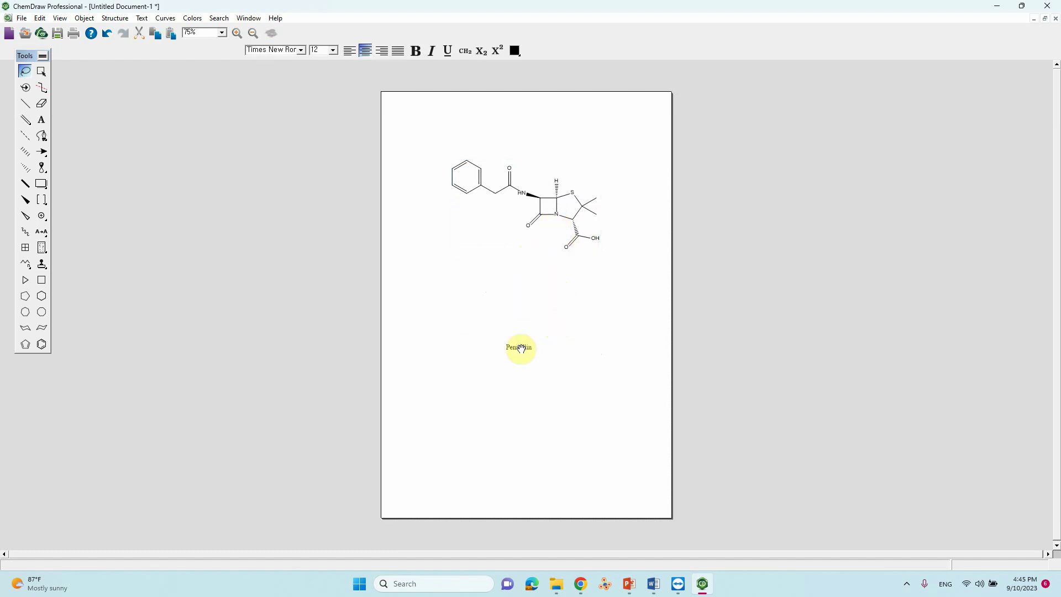
left_click(561, 302)
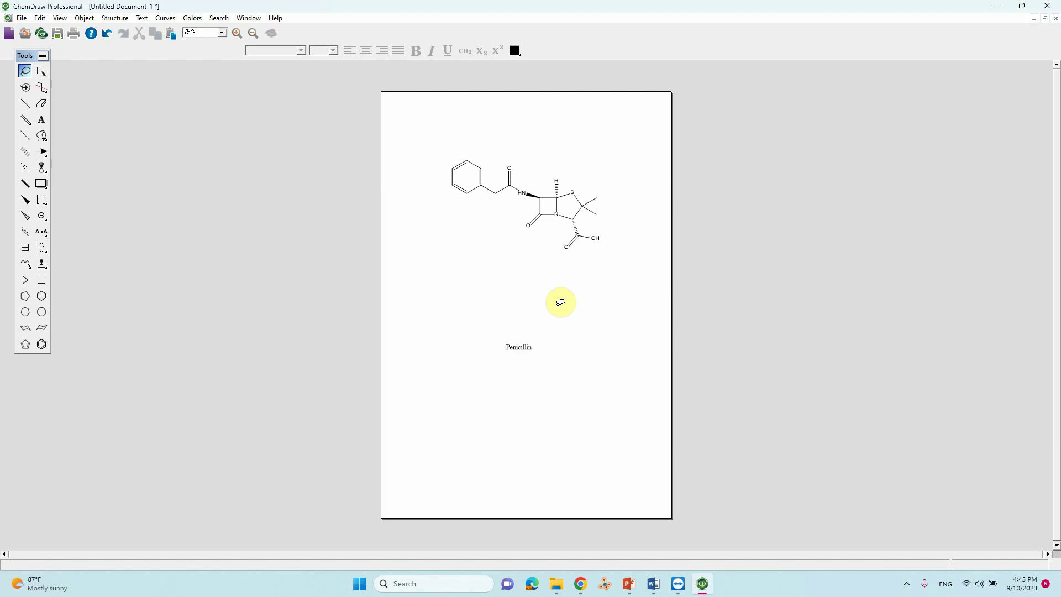
Delete the Penicillin caption and move the bare penicillin structure further up the page
mouse_move(562, 360)
left_mouse_down()
mouse_move(466, 328)
mouse_move(517, 407)
left_mouse_up()
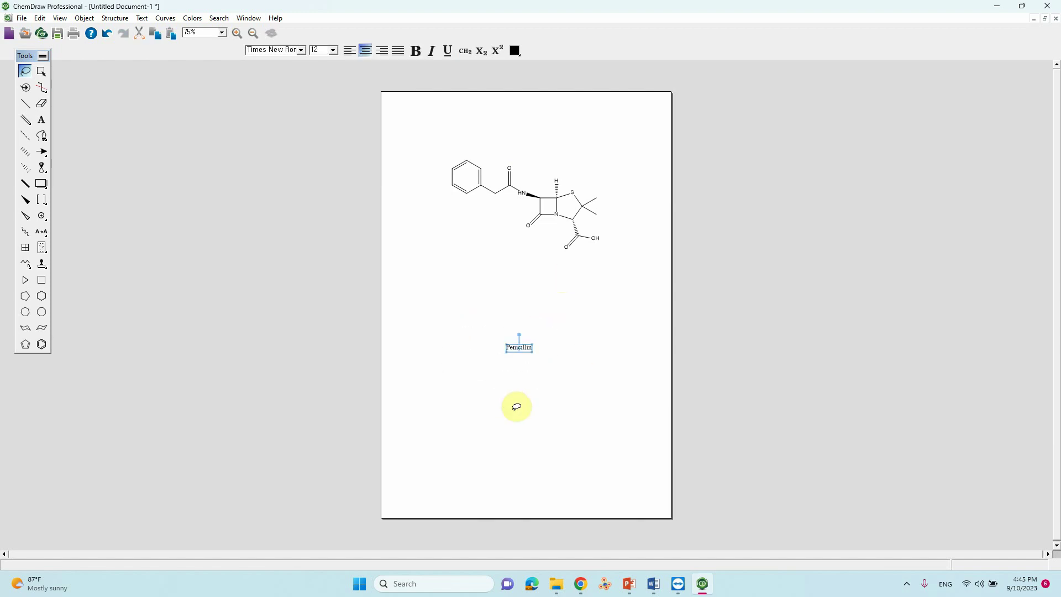
key("Delete")
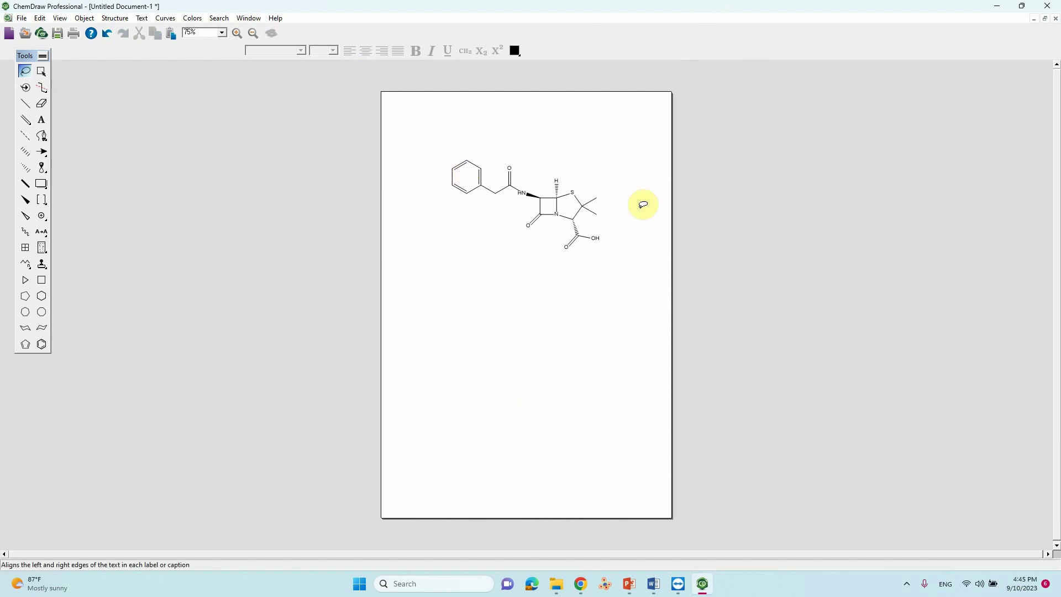
mouse_move(641, 206)
left_mouse_down()
mouse_move(505, 111)
mouse_move(638, 212)
left_mouse_up()
left_click_drag(566, 235, 563, 192)
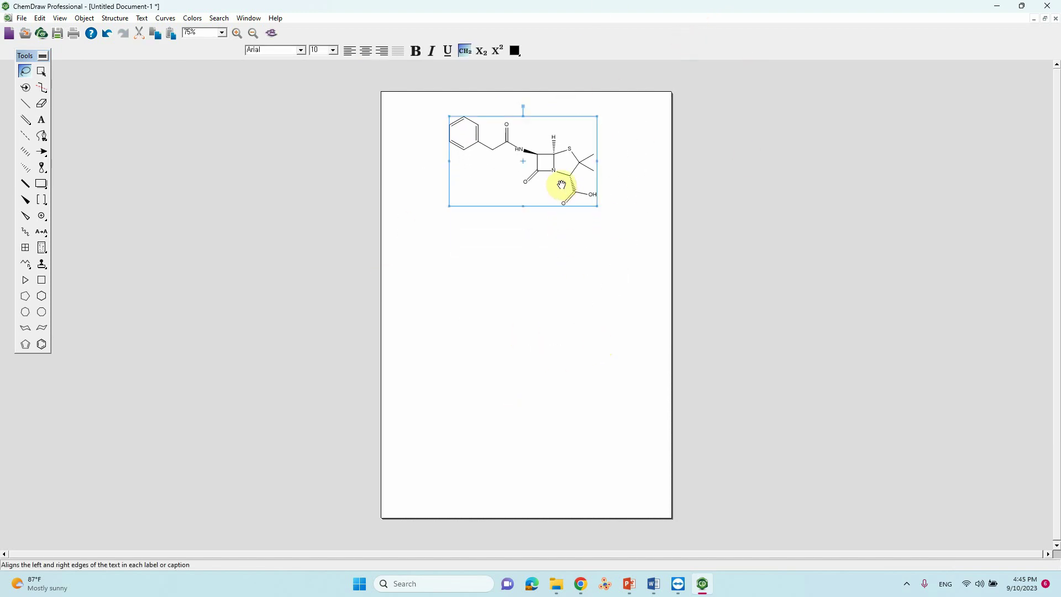
left_click(606, 353)
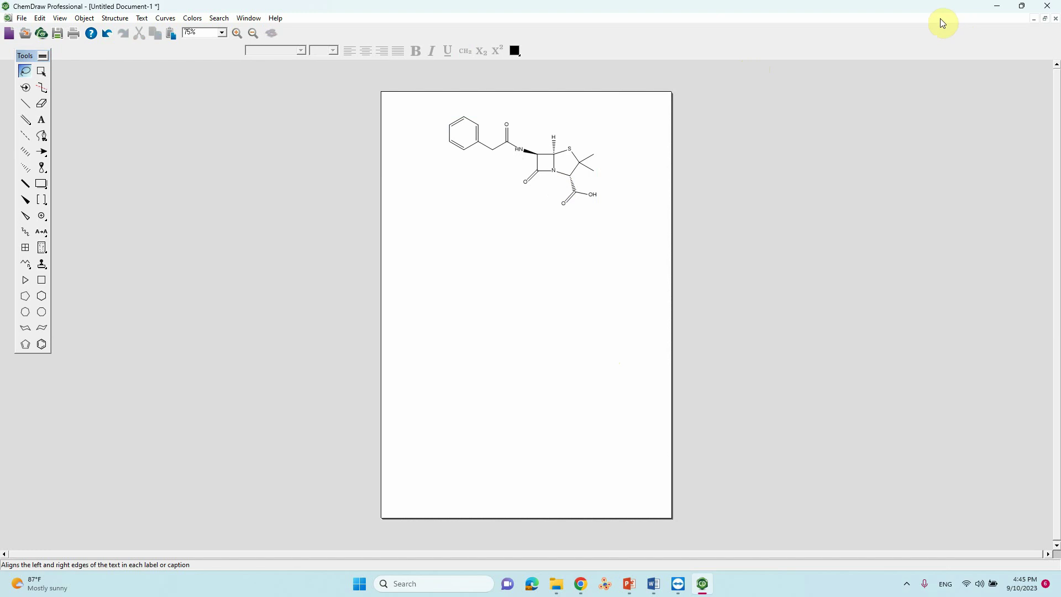
Go to the PubChem home page in Chrome by trimming the Cholesterol page address
left_click(581, 583)
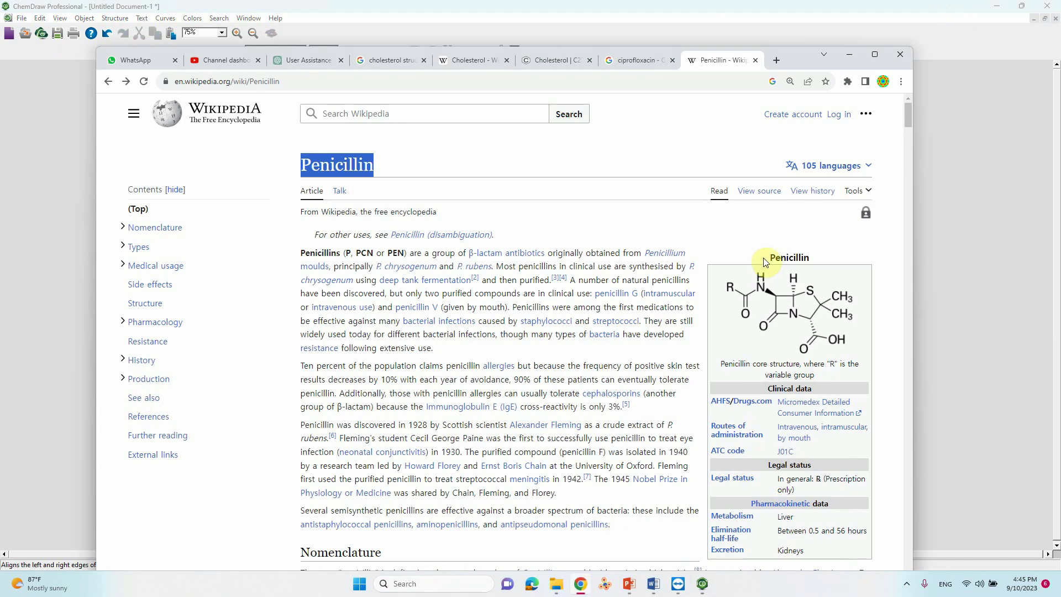
key("ctrl+shift+t")
left_click(248, 81)
left_click(271, 82)
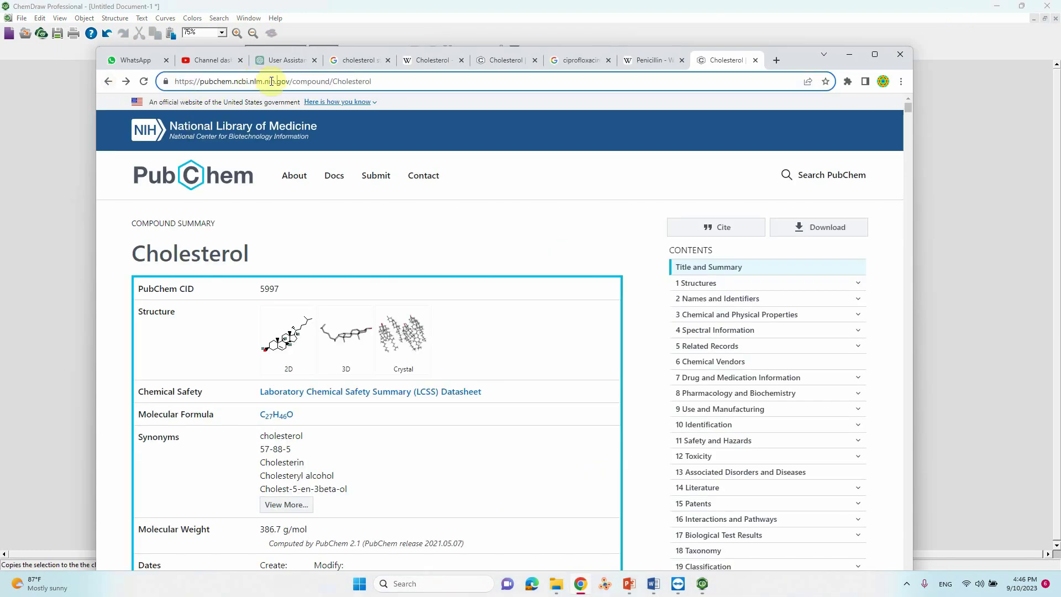
left_click_drag(288, 82, 635, 89)
key("BackSpace")
key("Return")
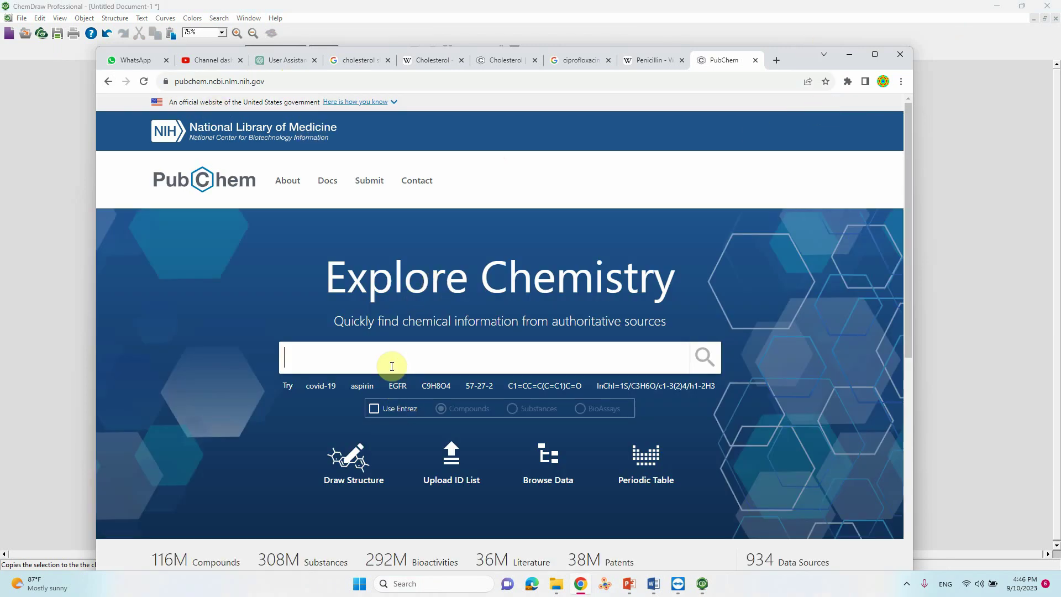
Search PubChem for 'Penicillin'
key("ctrl+v")
key("Return")
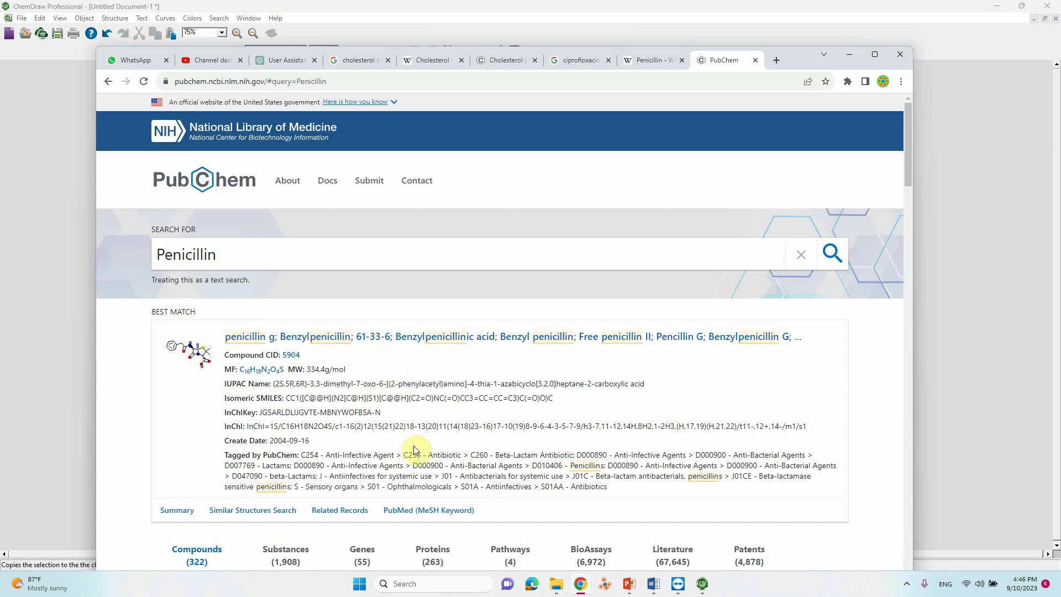
scroll(456, 315, "down", 6)
scroll(456, 310, "up", 6)
Open the penicillin G compound page and scroll to its Canonical SMILES entry
left_click(341, 343)
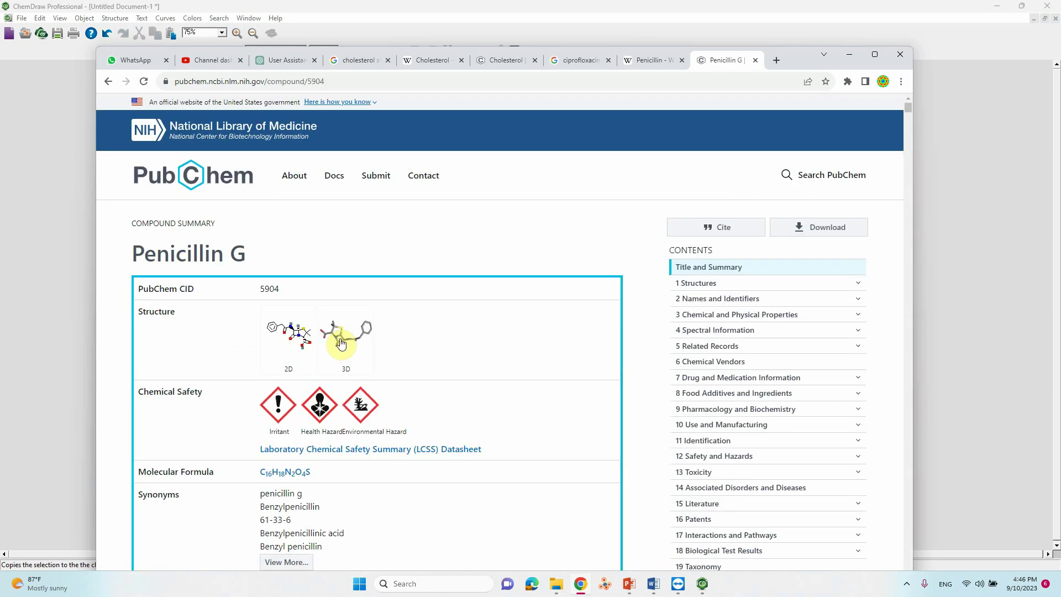
scroll(433, 287, "down", 2)
left_click(301, 230)
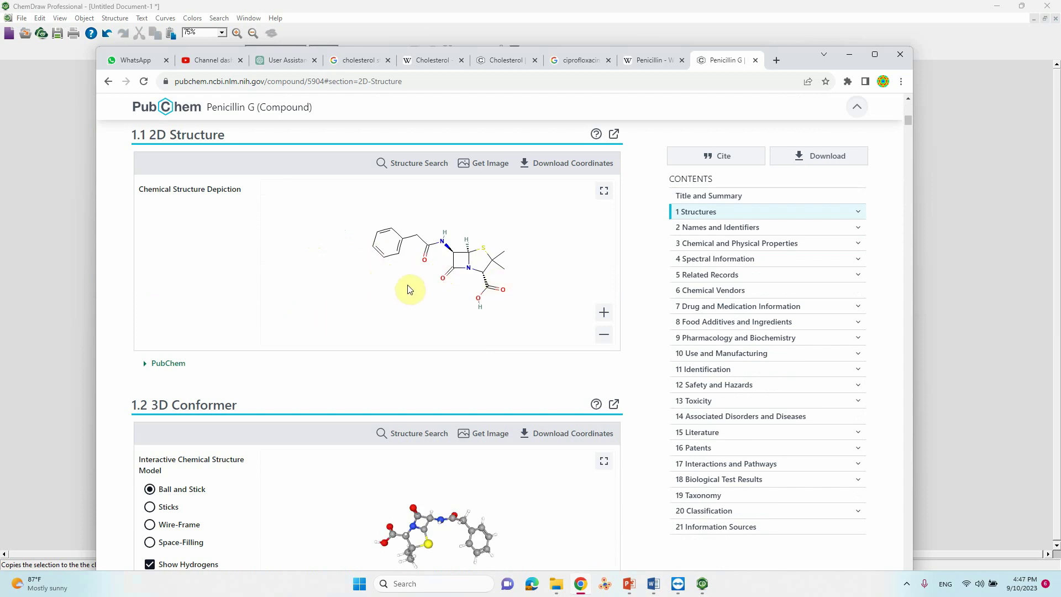
scroll(409, 290, "down", 8)
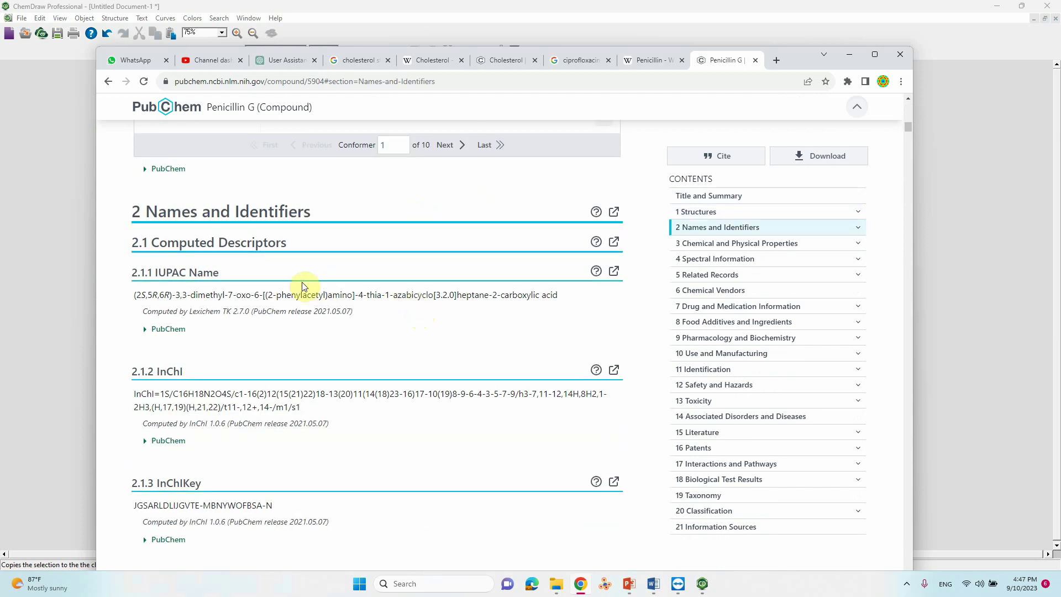
scroll(304, 289, "down", 9)
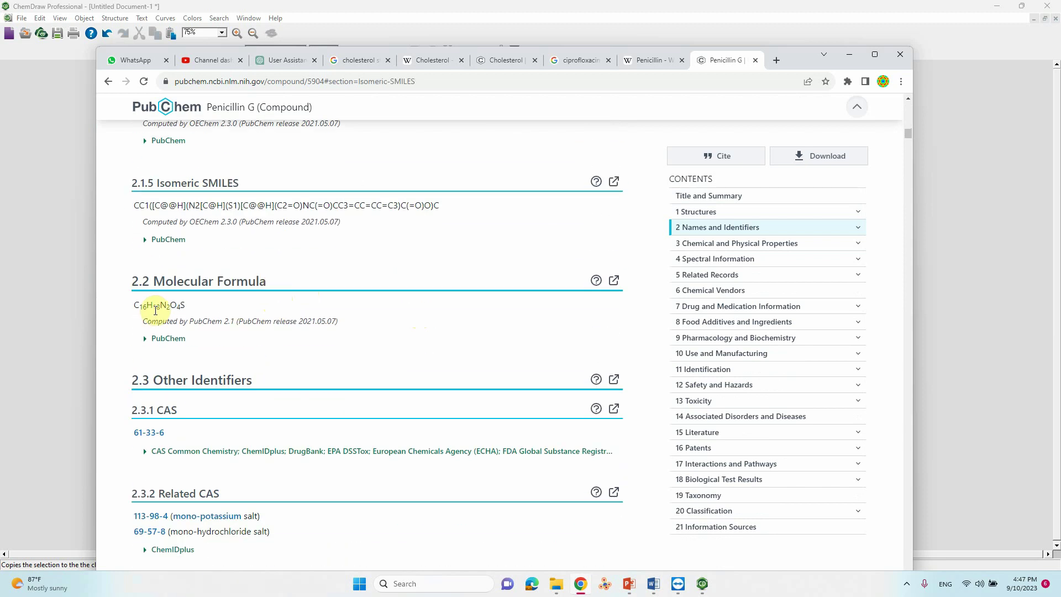
scroll(146, 304, "down", 2)
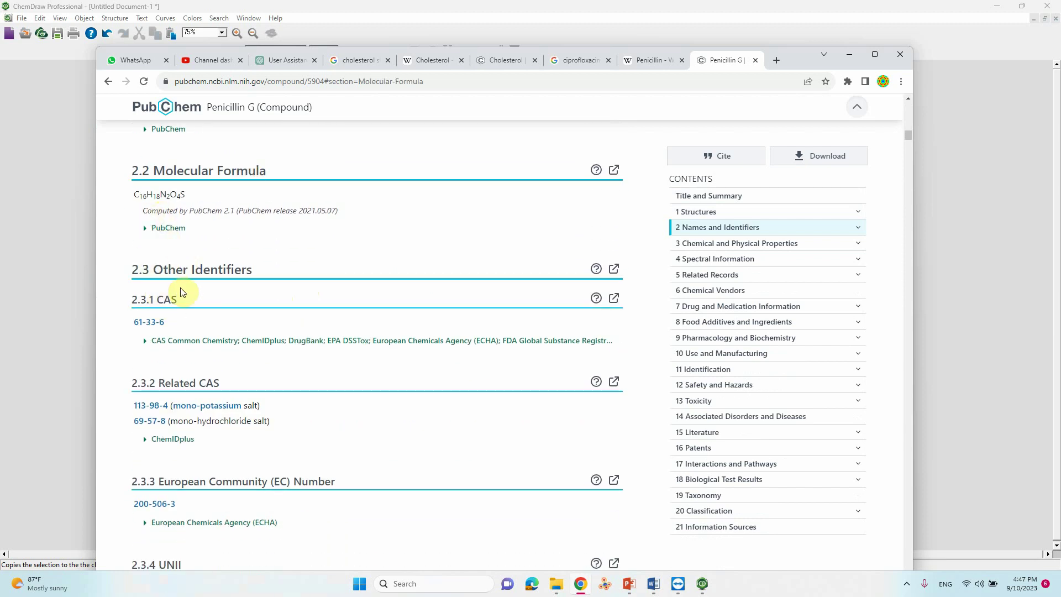
scroll(182, 293, "down", 5)
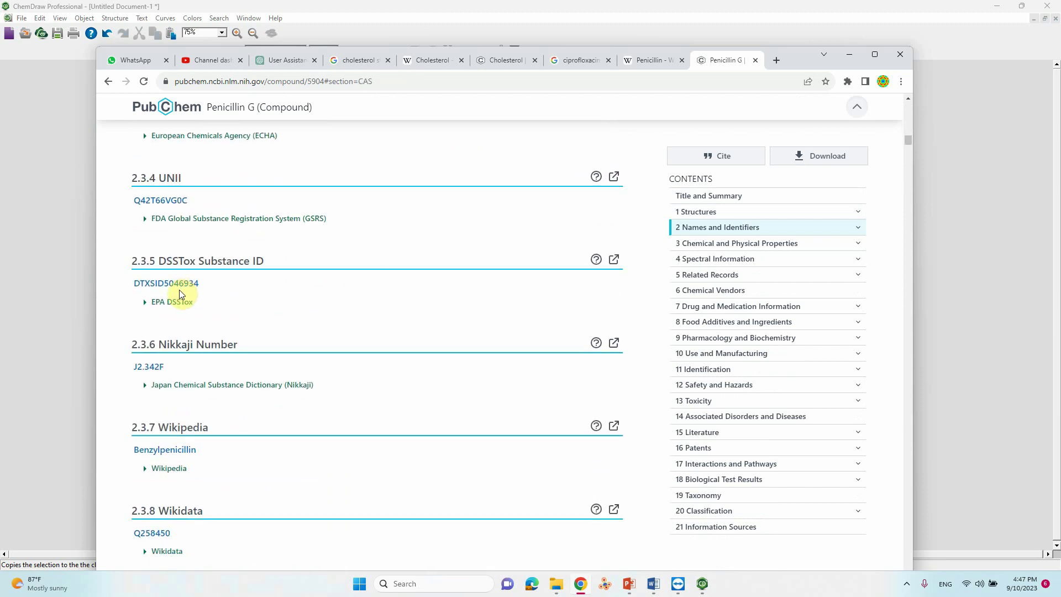
scroll(187, 294, "up", 10)
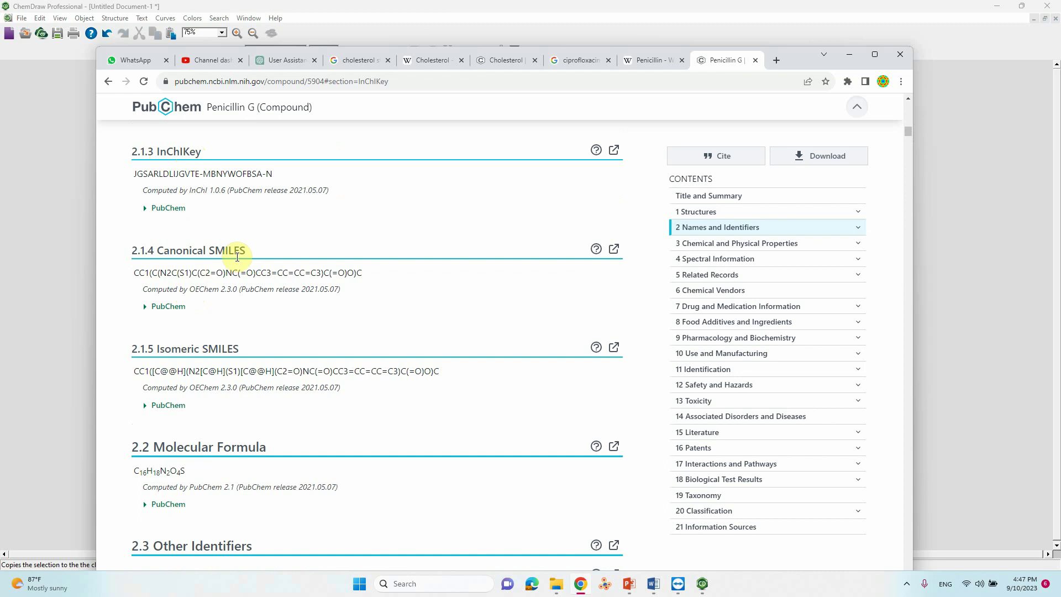
Copy the Canonical SMILES string CC1(C(N2C(S1)C(C2=O)NC(=O)CC3=CC=CC=C3)C(=O)O)C
left_click_drag(132, 272, 360, 272)
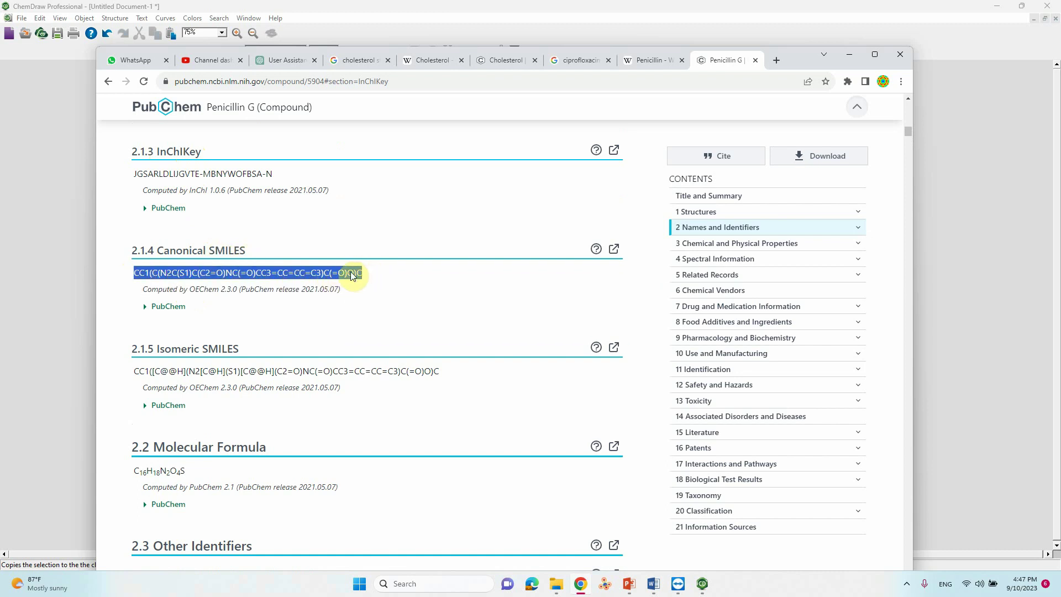
right_click(355, 276)
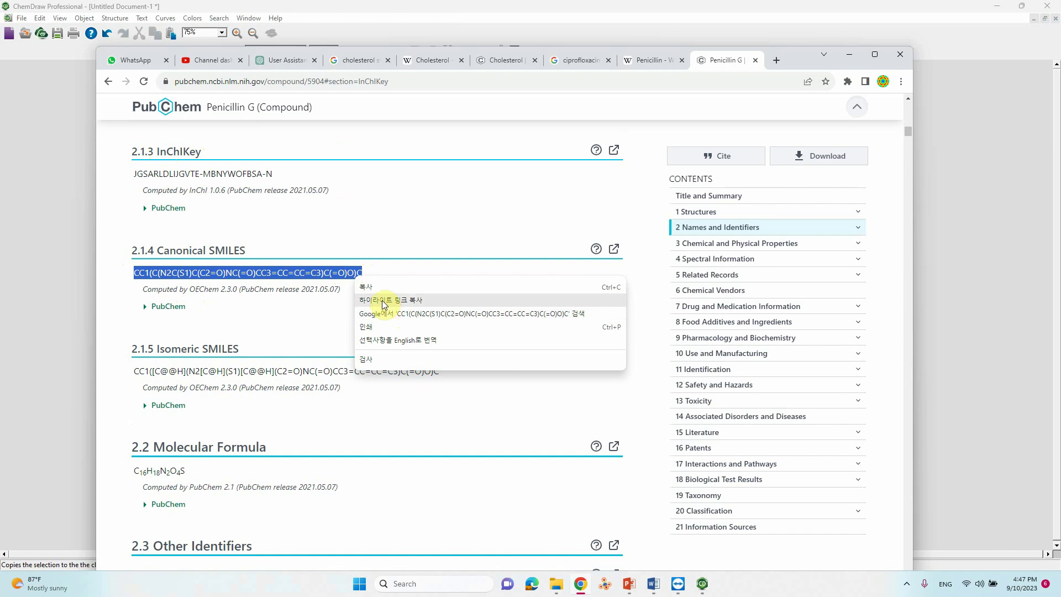
left_click(378, 287)
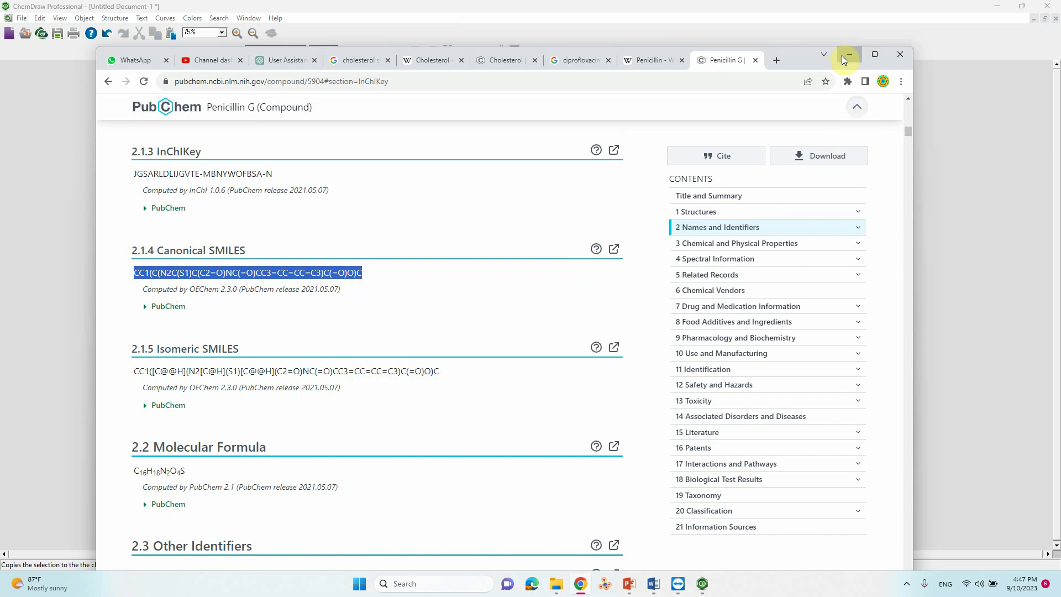
Paste the penicillin SMILES as a structure with Edit > Paste Special > SMILES, then delete that duplicate
left_click(843, 55)
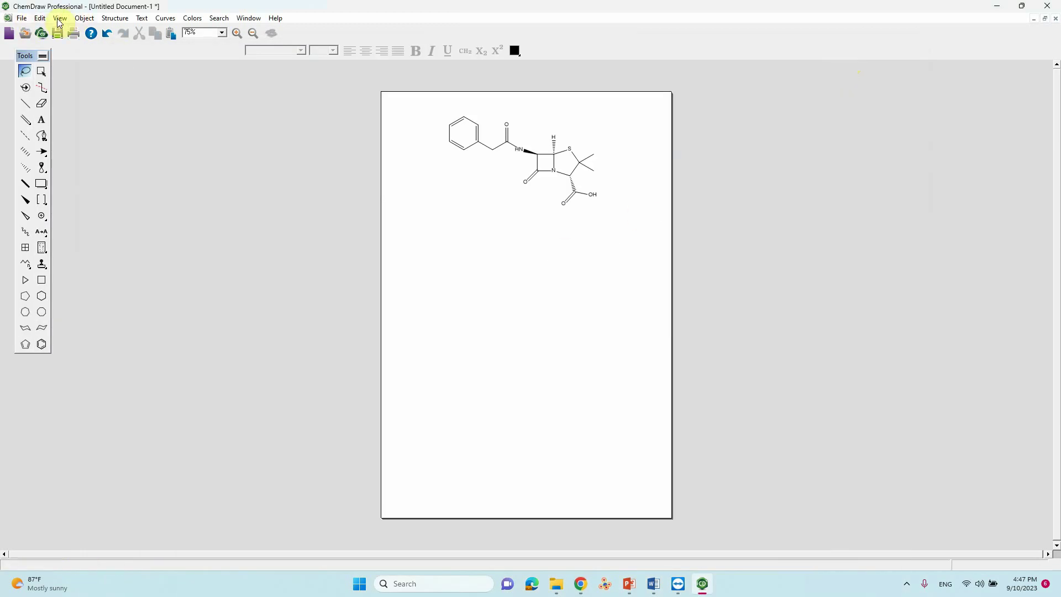
left_click(39, 19)
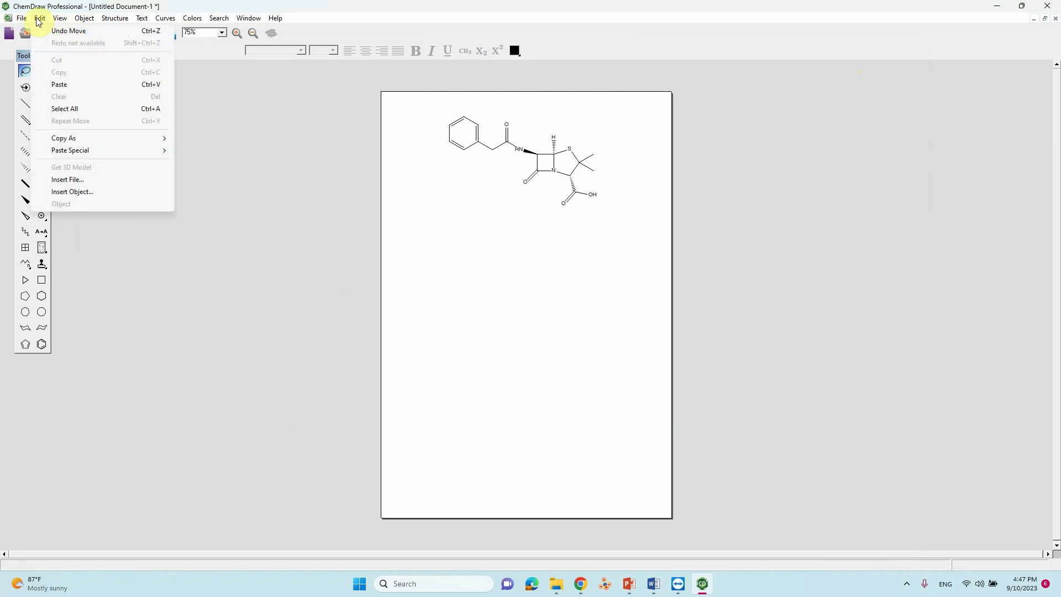
mouse_move(76, 151)
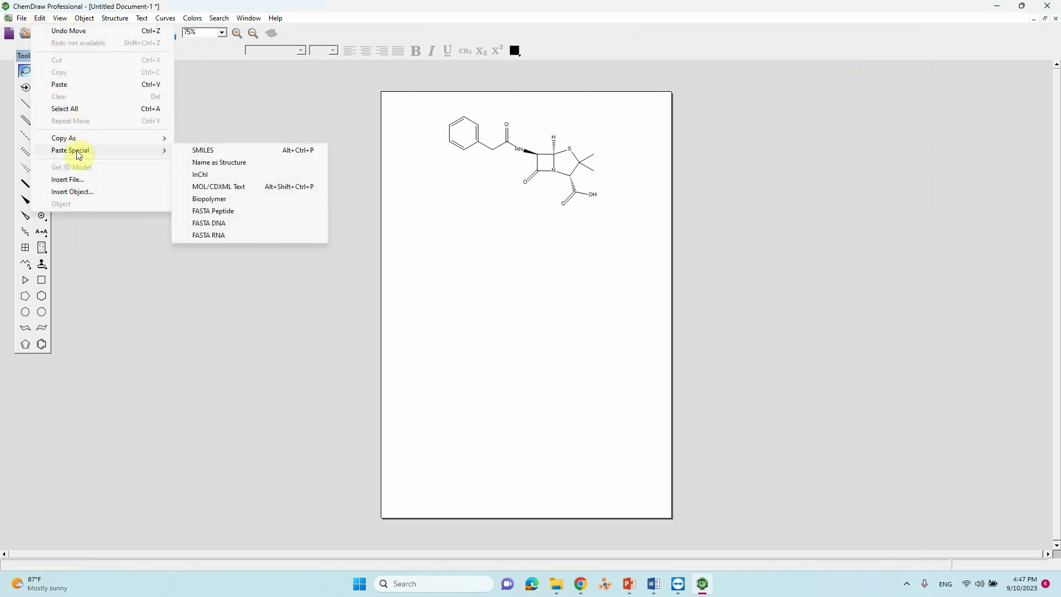
left_click(203, 150)
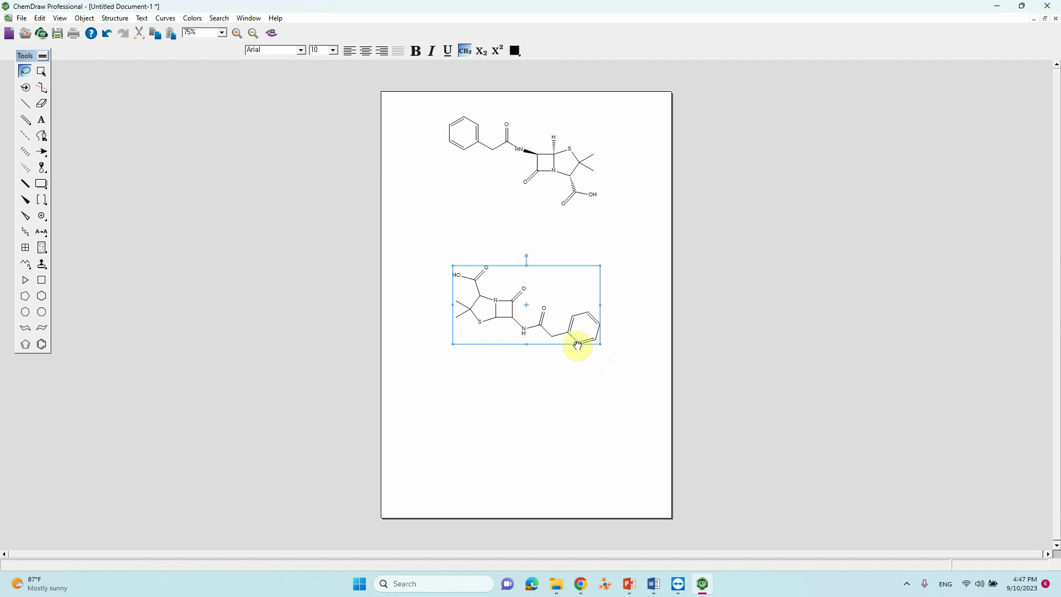
mouse_move(589, 409)
left_mouse_down()
mouse_move(640, 310)
mouse_move(458, 326)
mouse_move(519, 386)
left_mouse_up()
key("Delete")
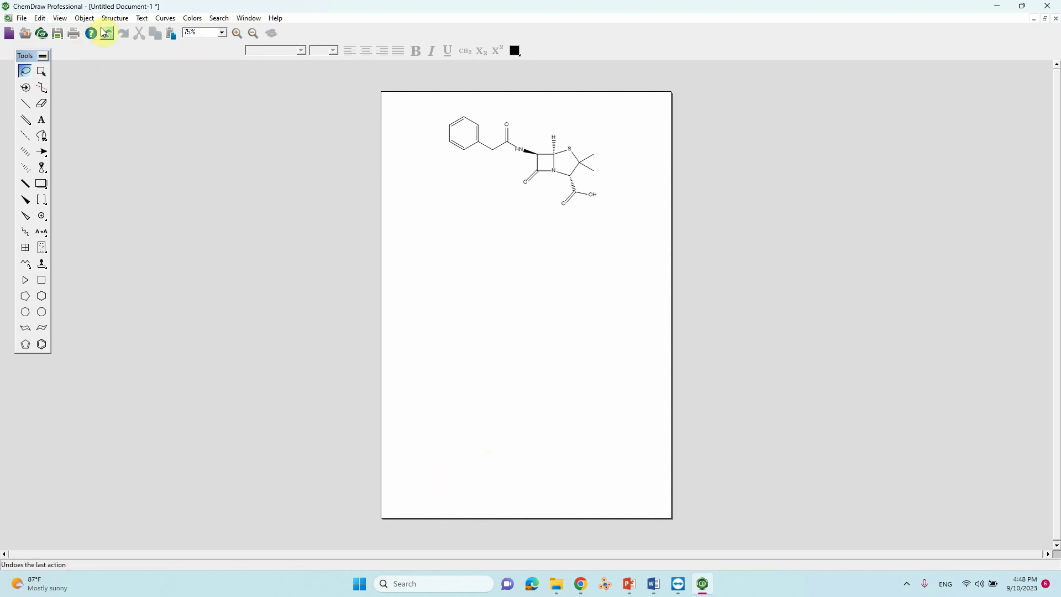
Generate a cholesterol structure with Convert Name to Structure, using the name 'Cholesterol' copied from PubChem
left_click(116, 20)
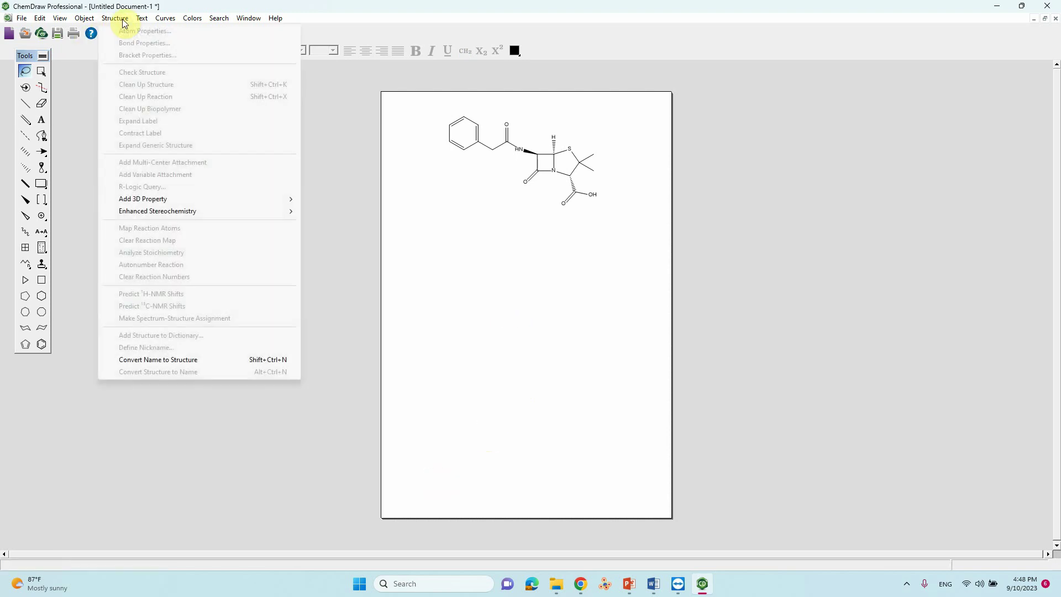
left_click(159, 359)
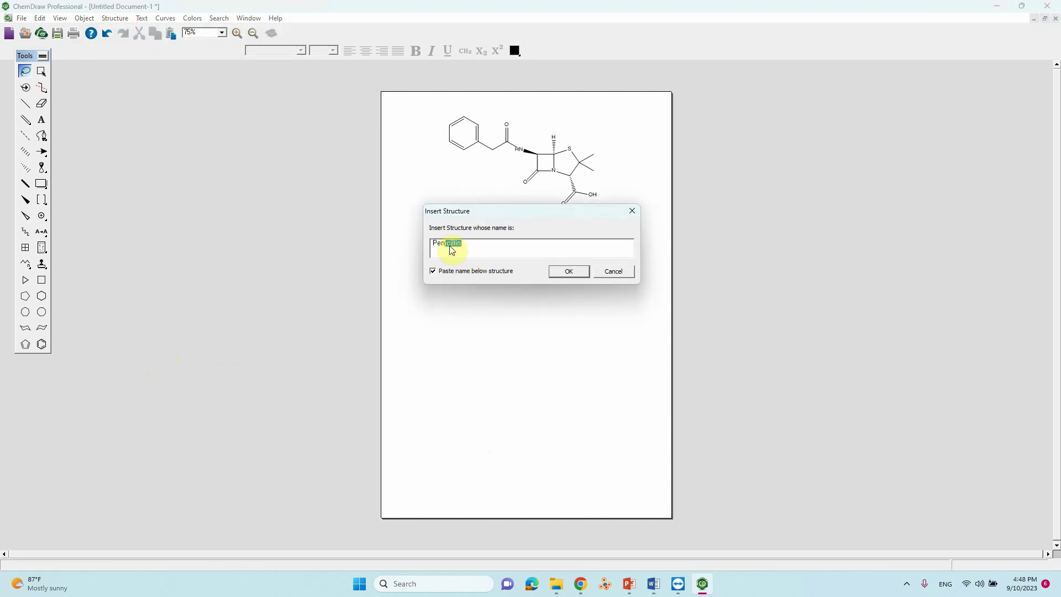
key("BackSpace")
left_click(580, 584)
left_click(495, 62)
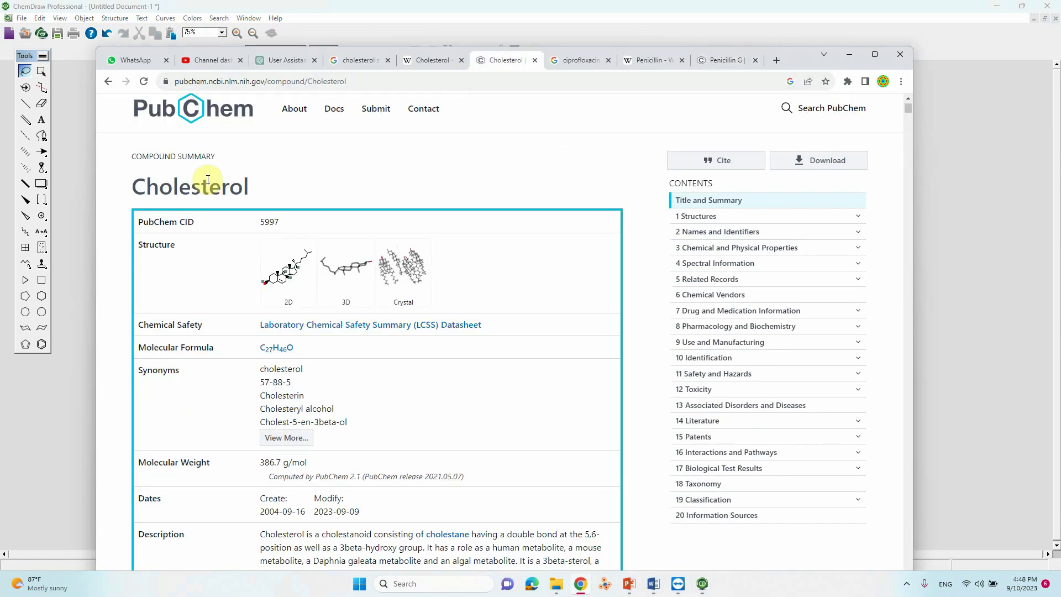
left_click_drag(260, 189, 131, 186)
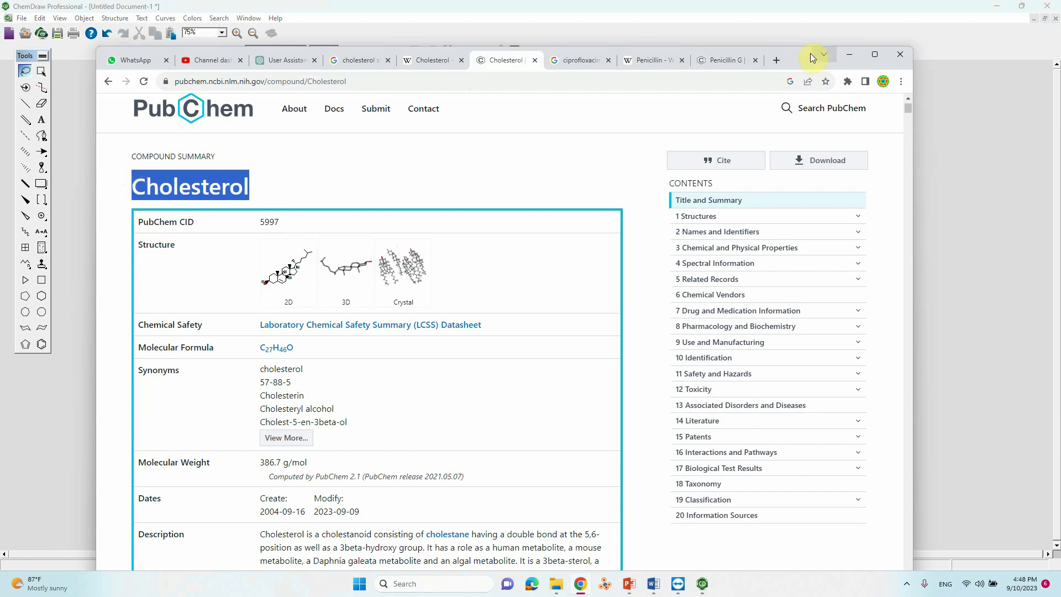
left_click(849, 55)
key("ctrl+shift+n")
key("ctrl+v")
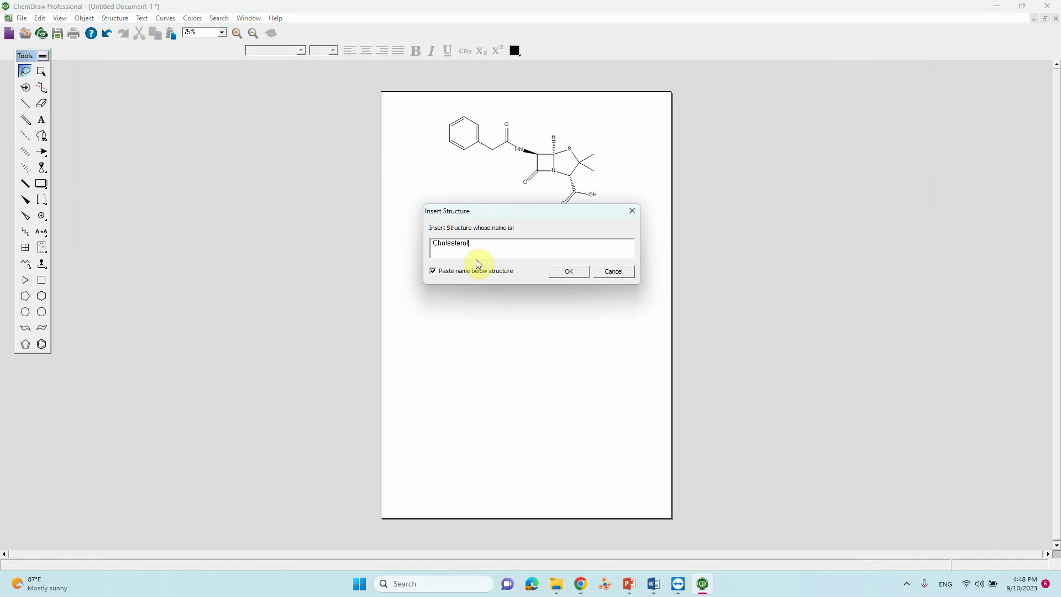
left_click(566, 272)
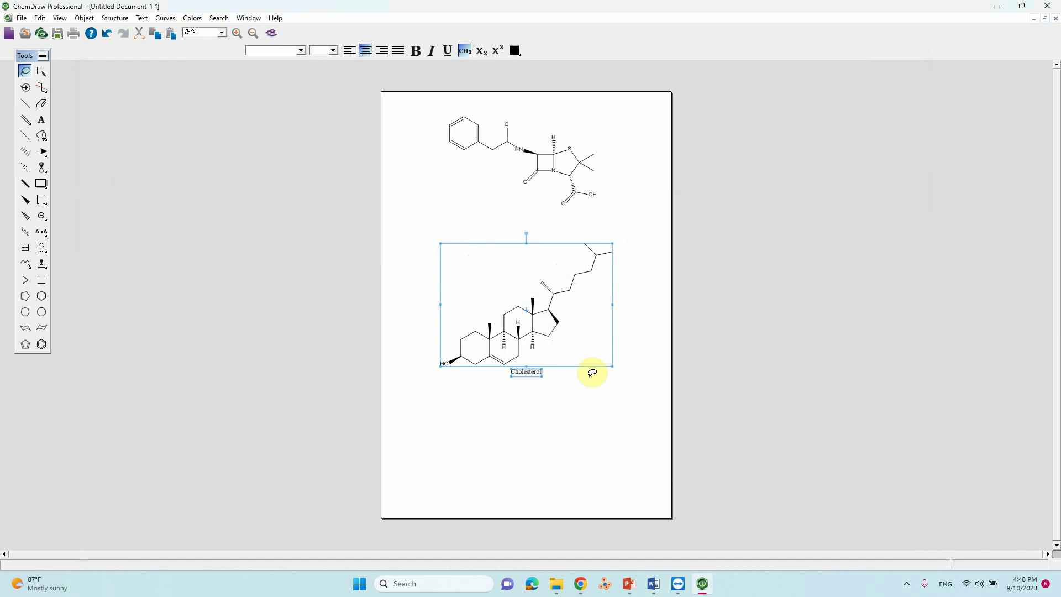
Select the cholesterol structure and move it lower, below the penicillin molecule
left_click(594, 422)
left_click(531, 372)
mouse_move(556, 435)
left_mouse_down()
mouse_move(653, 317)
mouse_move(607, 222)
mouse_move(409, 279)
mouse_move(430, 409)
left_mouse_up()
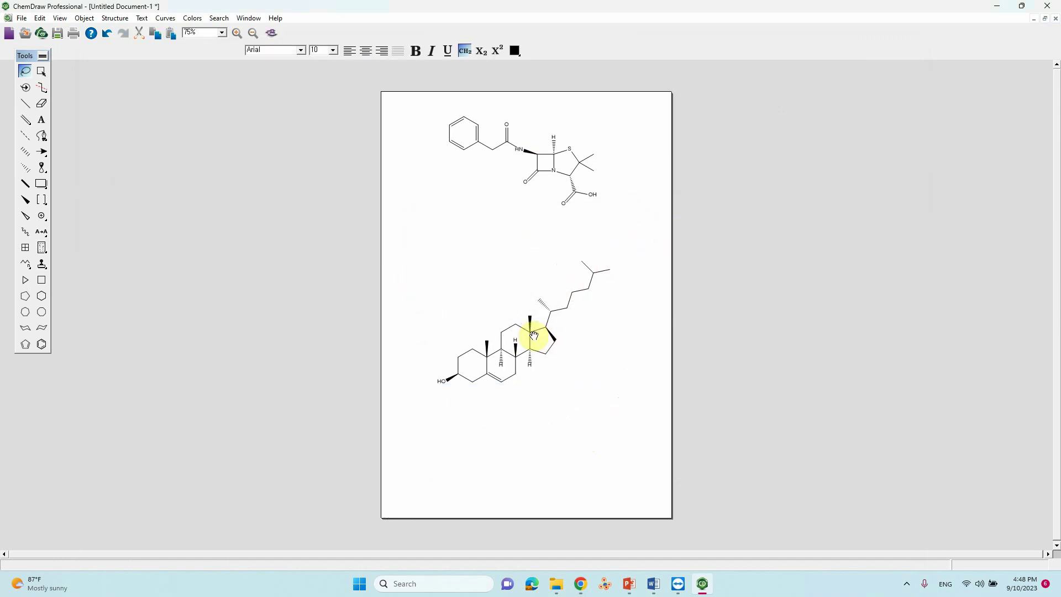
left_click_drag(533, 332, 528, 378)
left_click(521, 446)
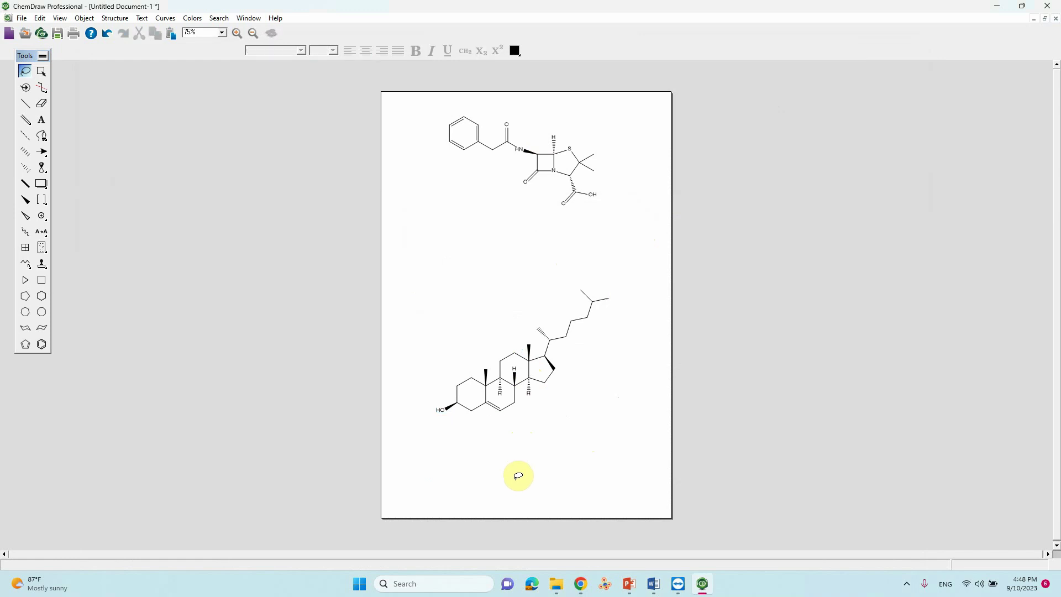
left_click(582, 584)
scroll(274, 297, "down", 20)
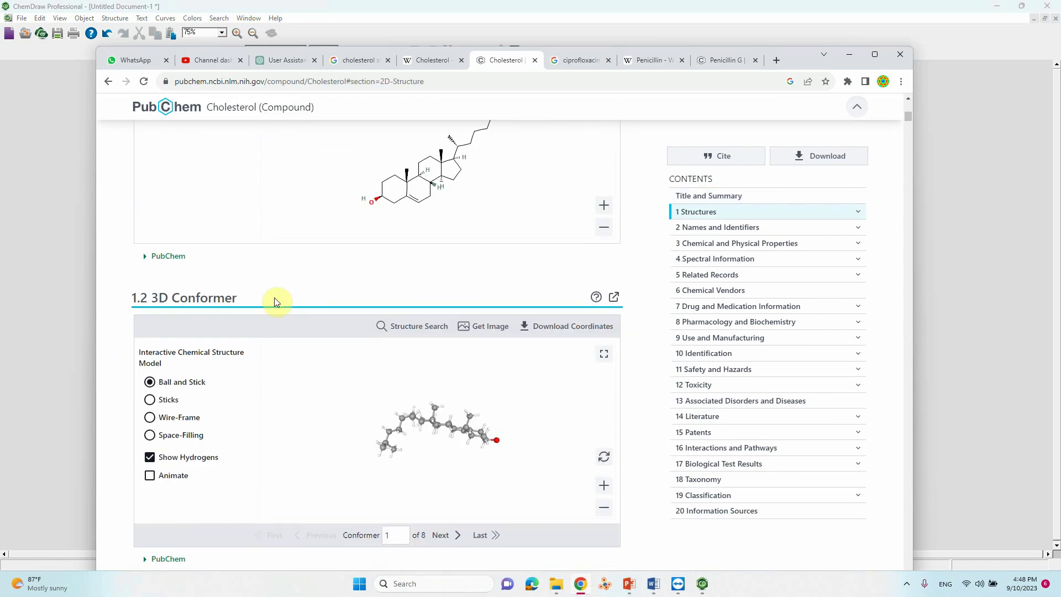
scroll(274, 298, "down", 15)
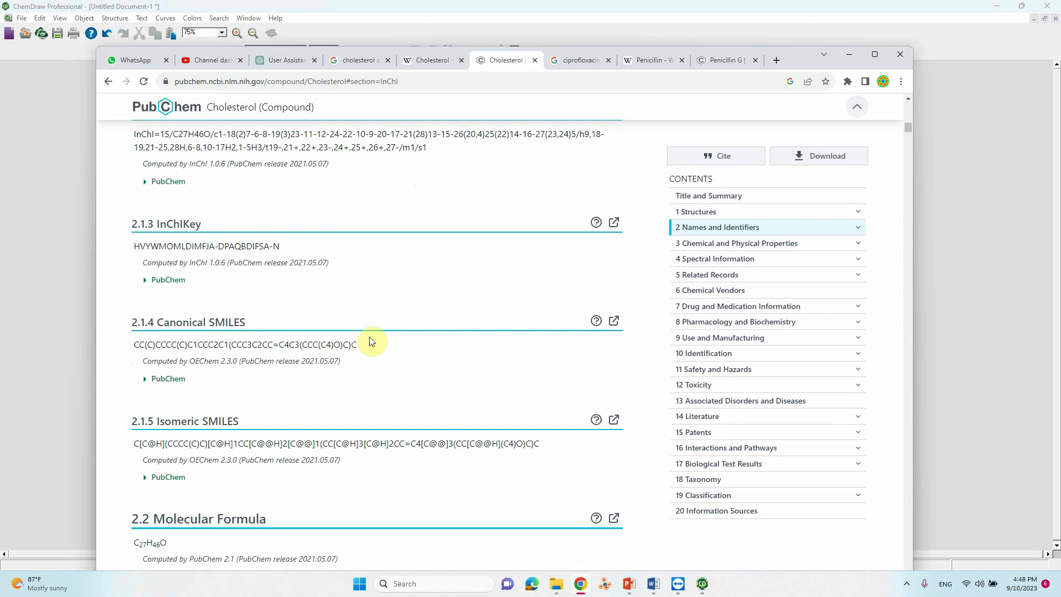
left_click(702, 583)
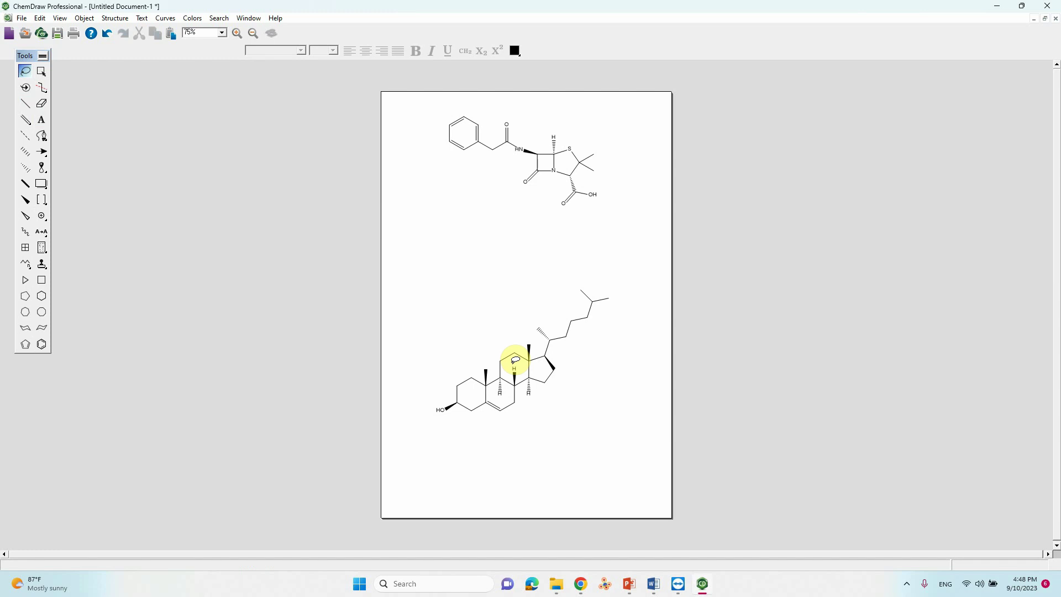
Shift the penicillin structure slightly lower toward the cholesterol, then deselect it
key("ctrl+z")
left_click(639, 199)
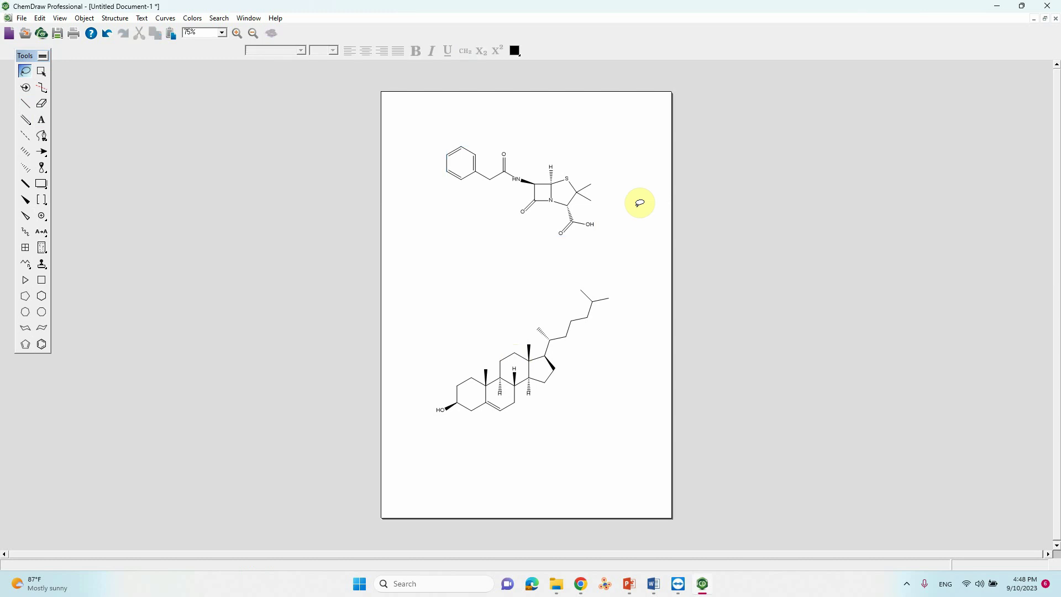